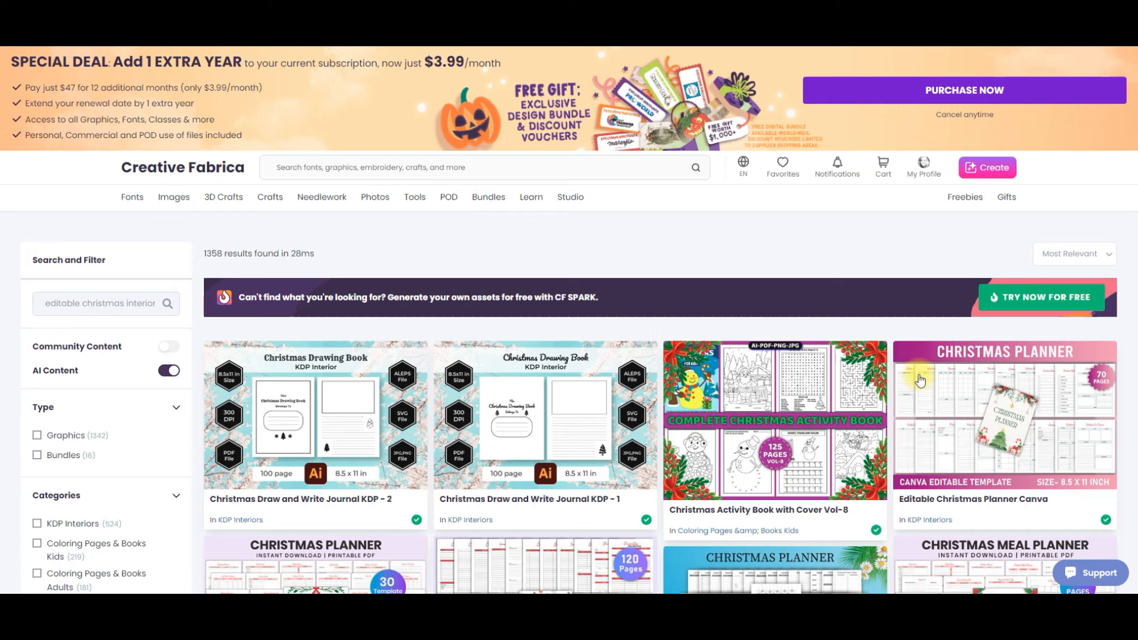
Search Creative Fabrica for "Editable christmas planners KDP"
click(283, 166)
text(Editable christmas planners KDP)
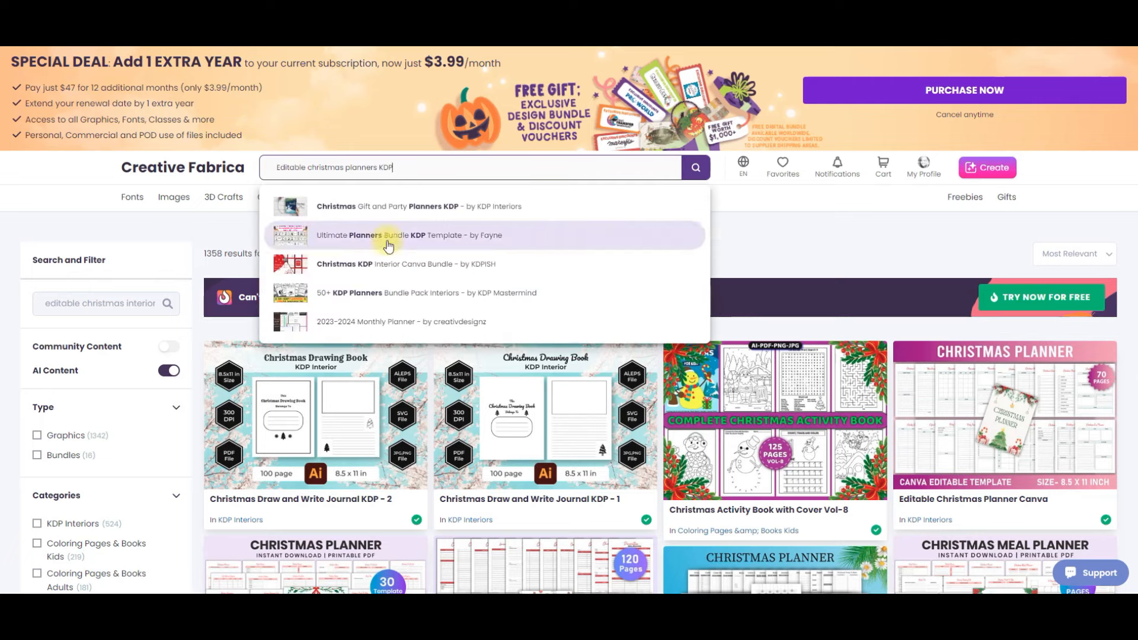
click(699, 171)
Open the "Editable Christmas Planner in Canva" product page from the search results
scroll(616, 335, down, 2)
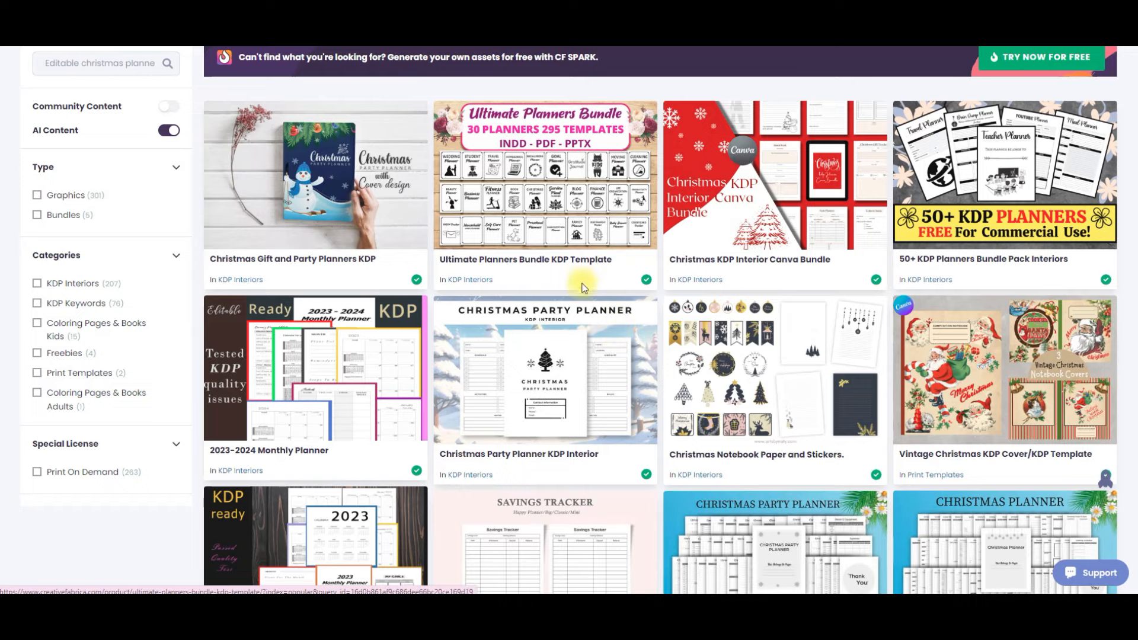
scroll(574, 286, down, 4)
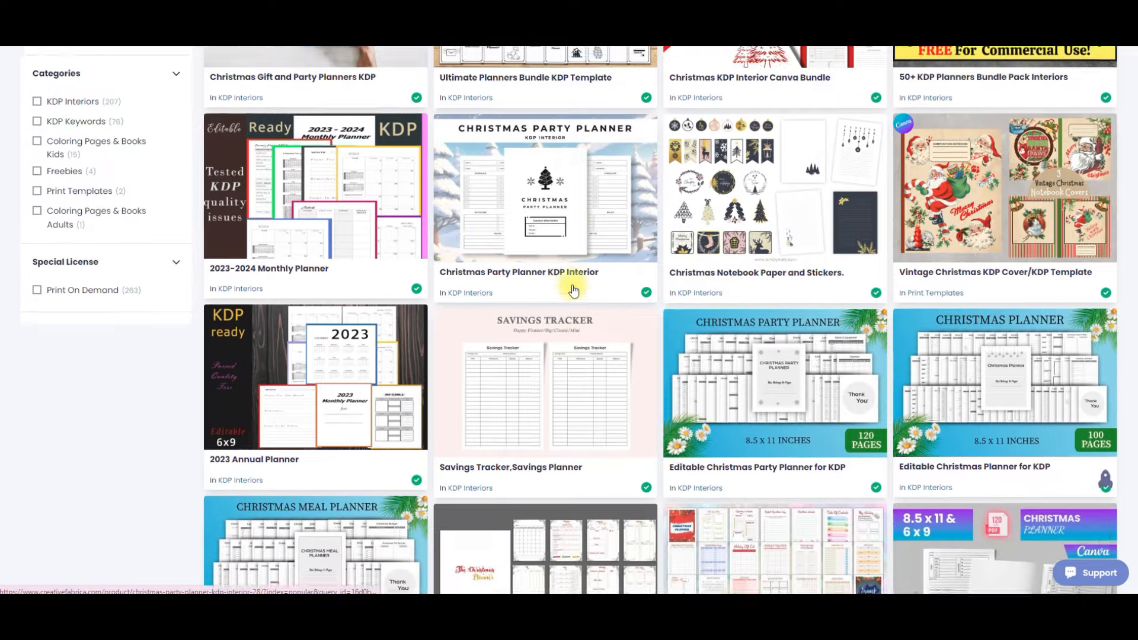
scroll(573, 290, down, 2)
scroll(572, 290, down, 2)
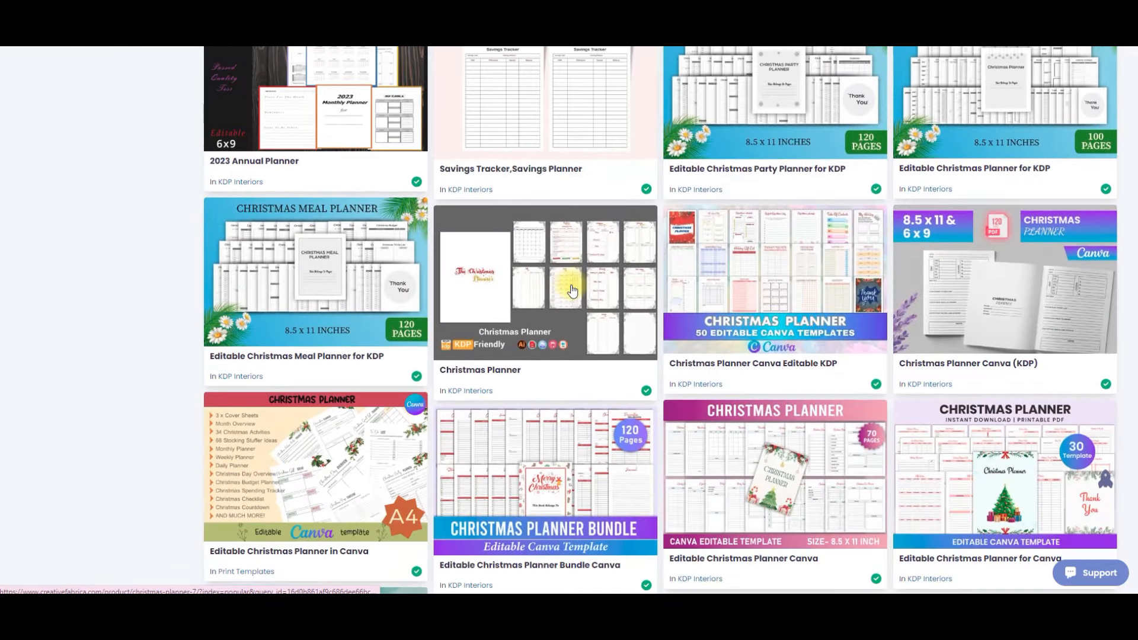
scroll(572, 290, down, 3)
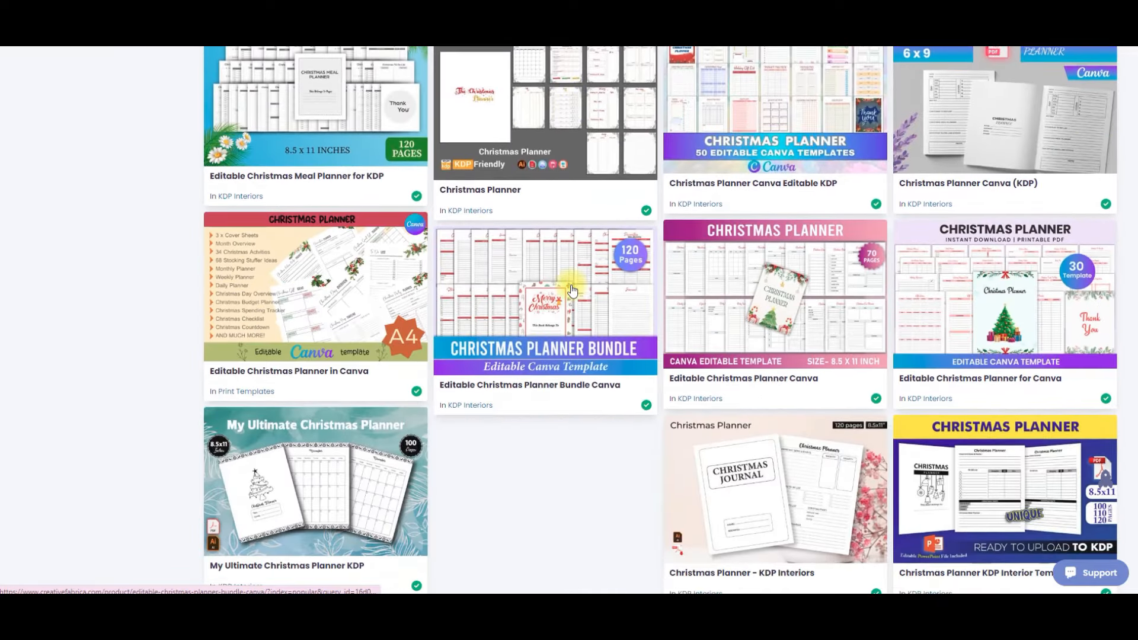
click(308, 286)
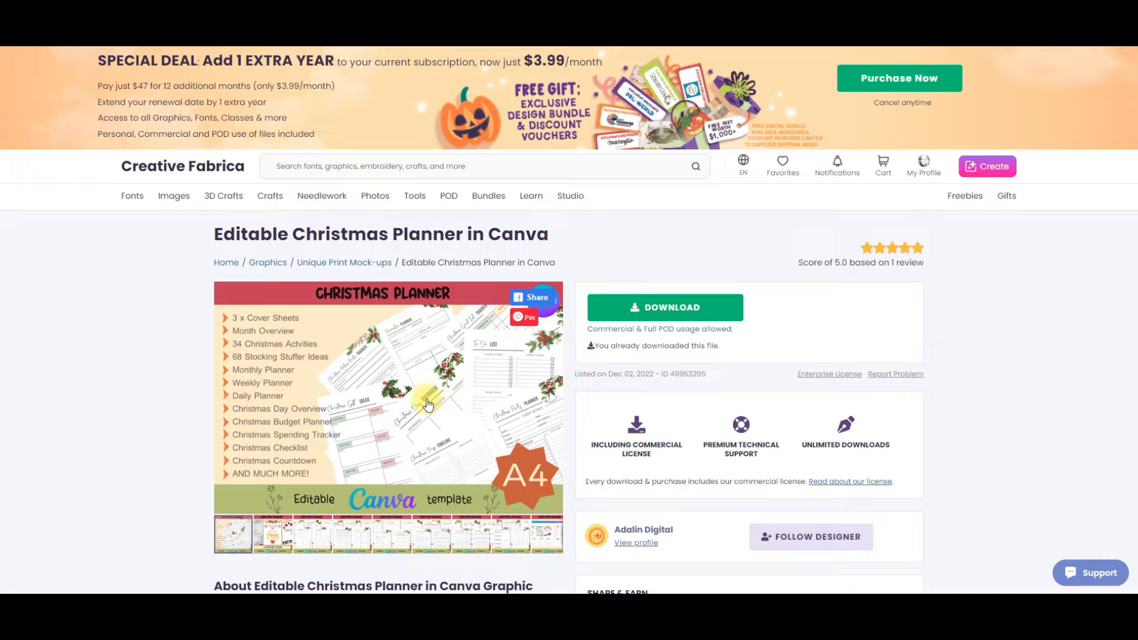
Read the planner's product description, including the included templates, supplied files and instructions on how it works
scroll(428, 405, down, 8)
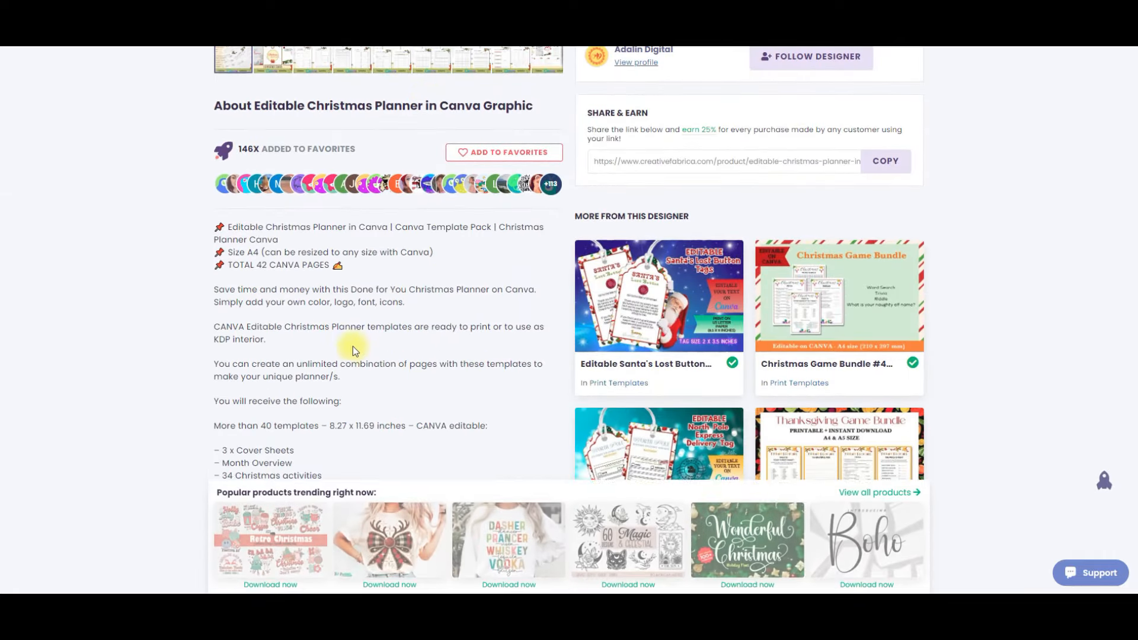
scroll(332, 347, down, 3)
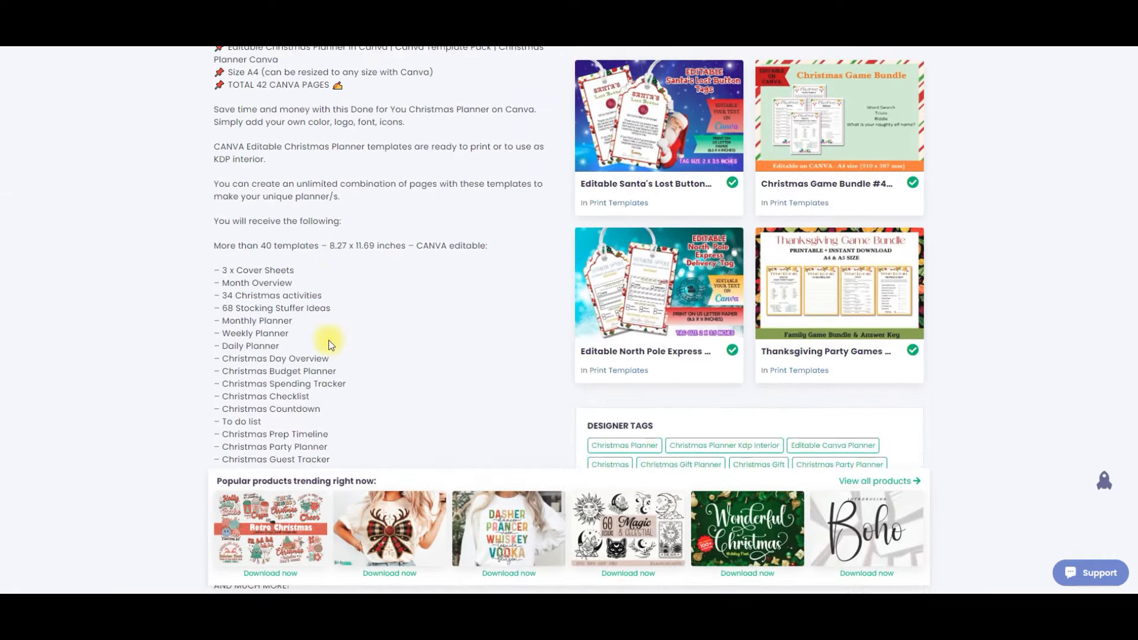
scroll(361, 287, down, 5)
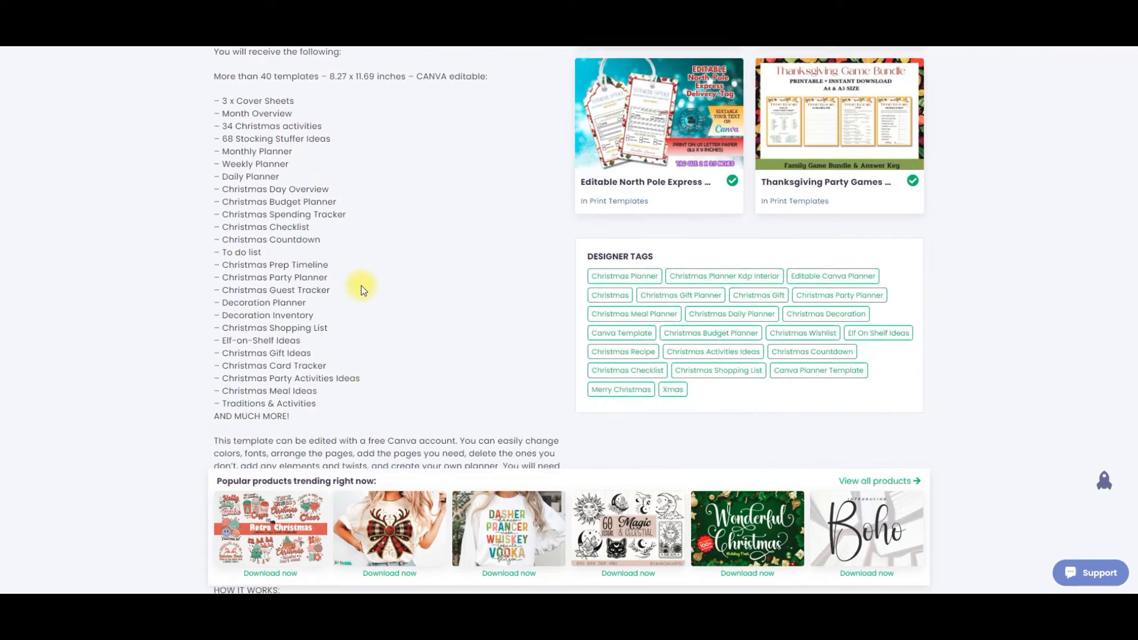
scroll(361, 286, down, 2)
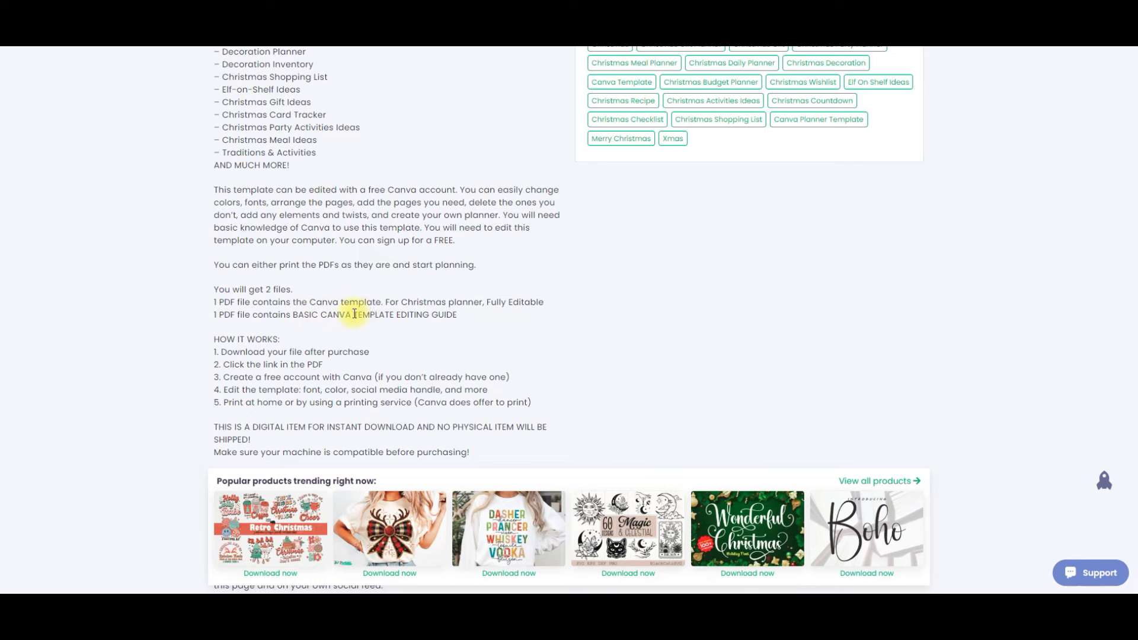
scroll(446, 351, down, 1)
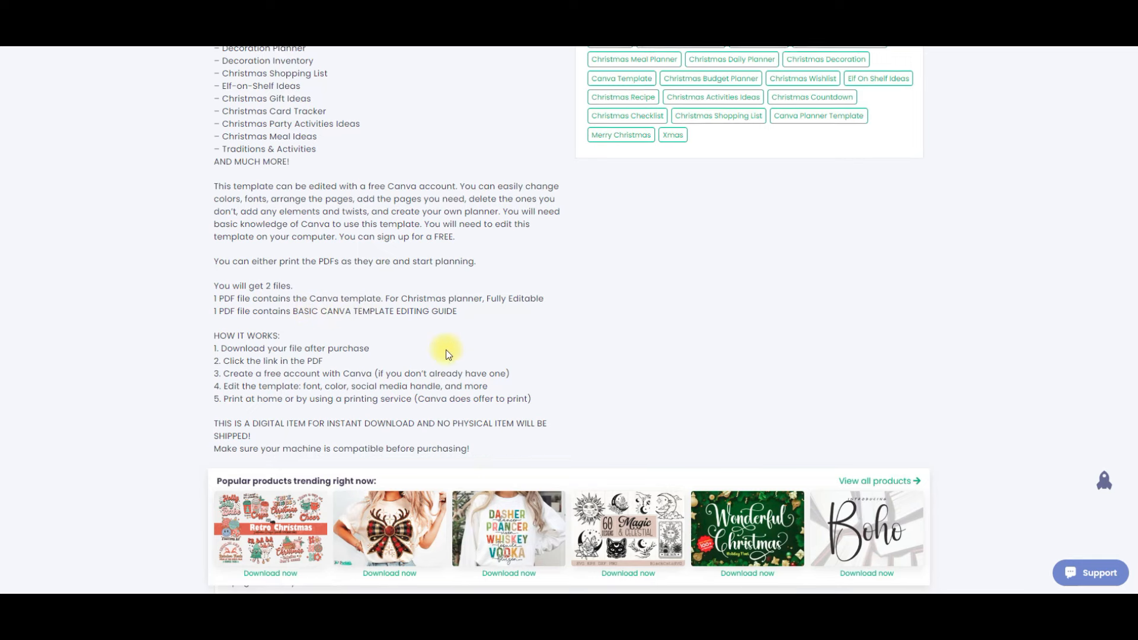
scroll(446, 354, down, 2)
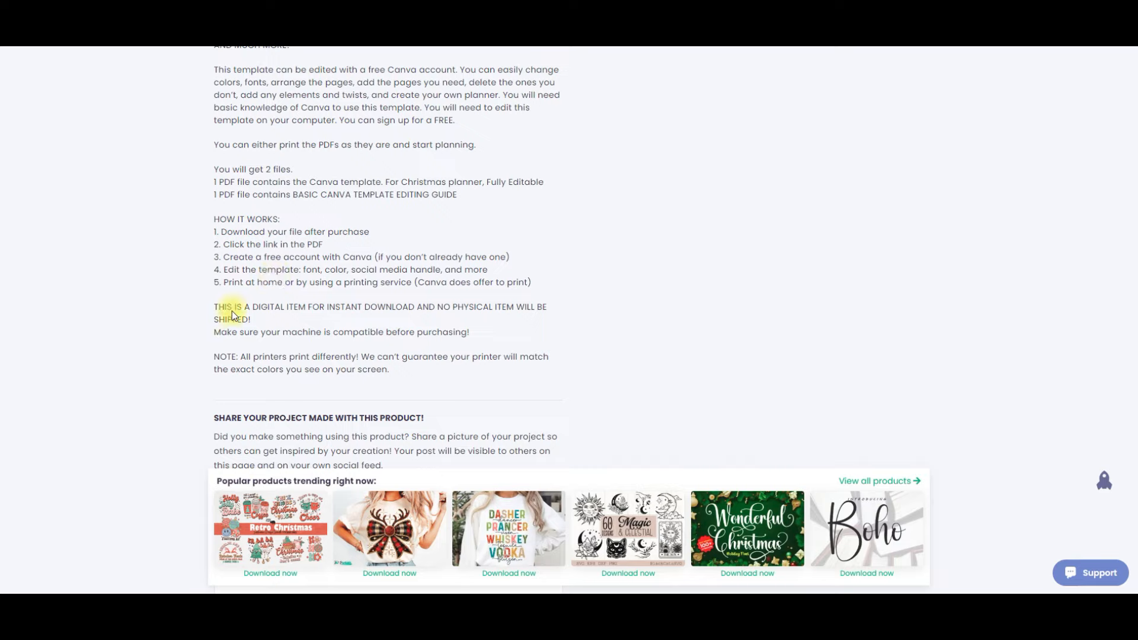
scroll(547, 366, up, 10)
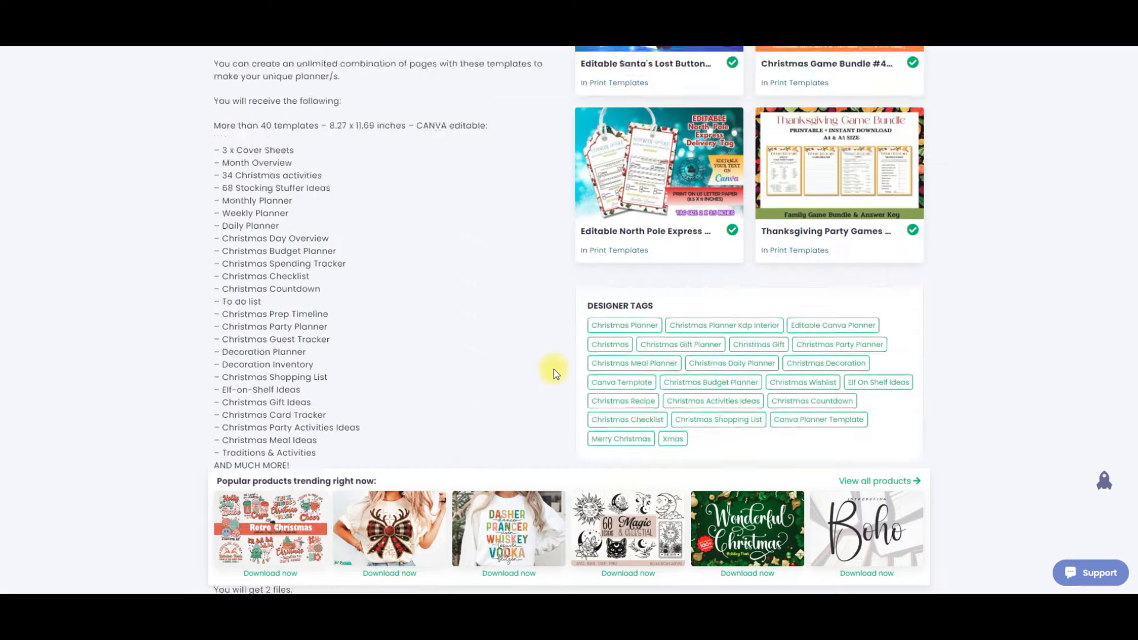
scroll(537, 357, up, 5)
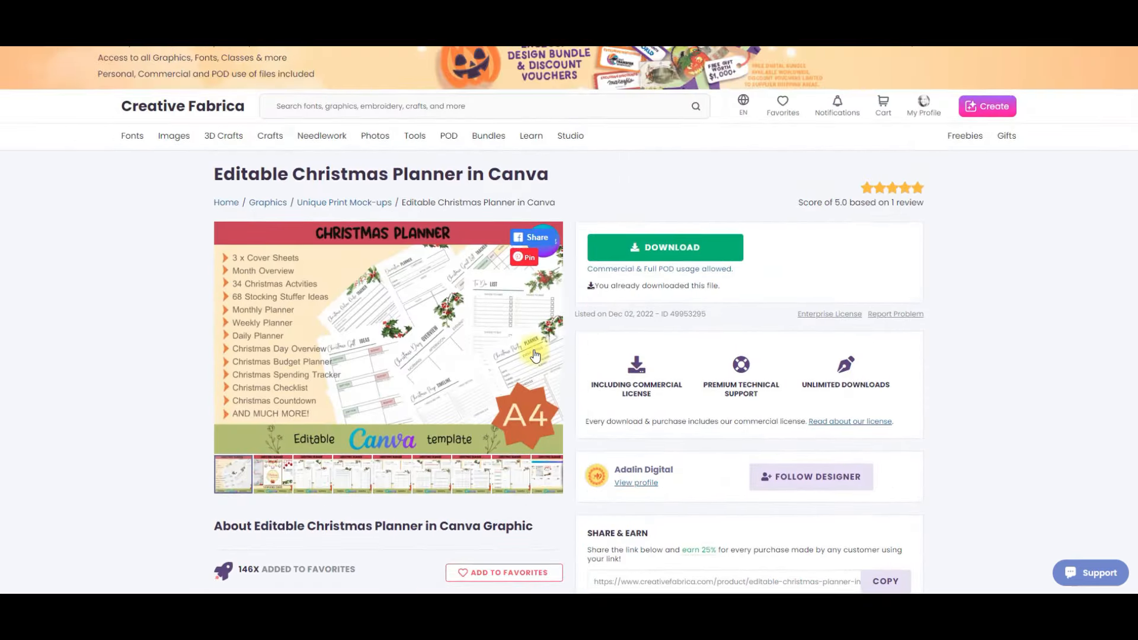
Download the Editable Christmas Planner files, view the BASIC CANVA TEMPLATE EDITING GUIDE PDF and close it
click(655, 248)
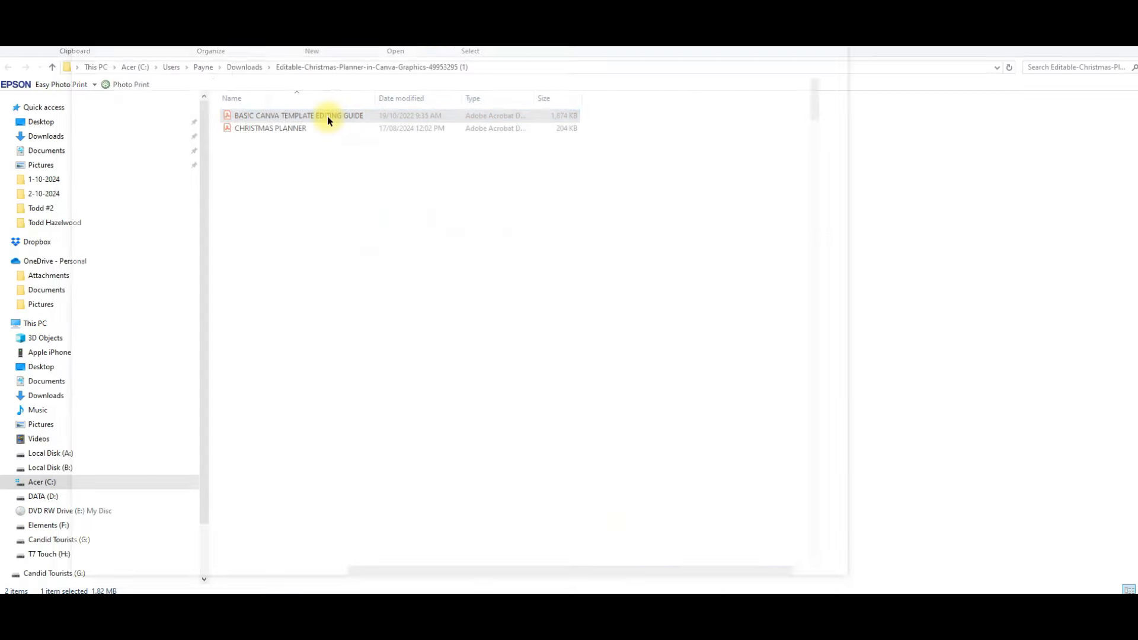
double_click(327, 116)
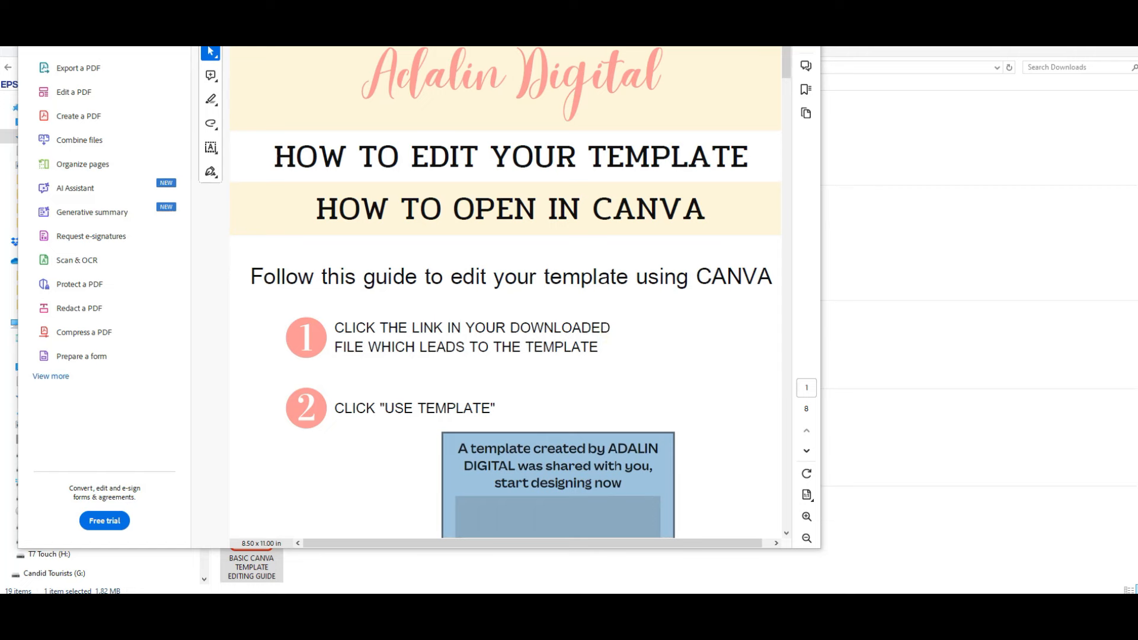
click(806, 48)
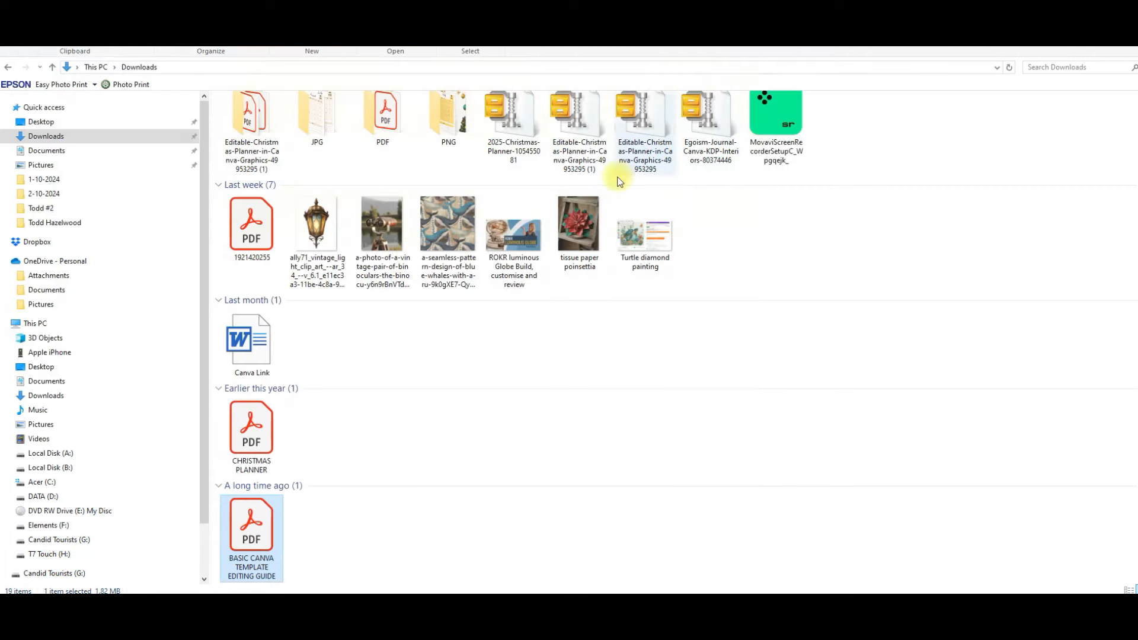
Follow the link in the Canva Link document, skipping its verification, and create a new Canva design from the 2025 Christmas Planner template
double_click(262, 355)
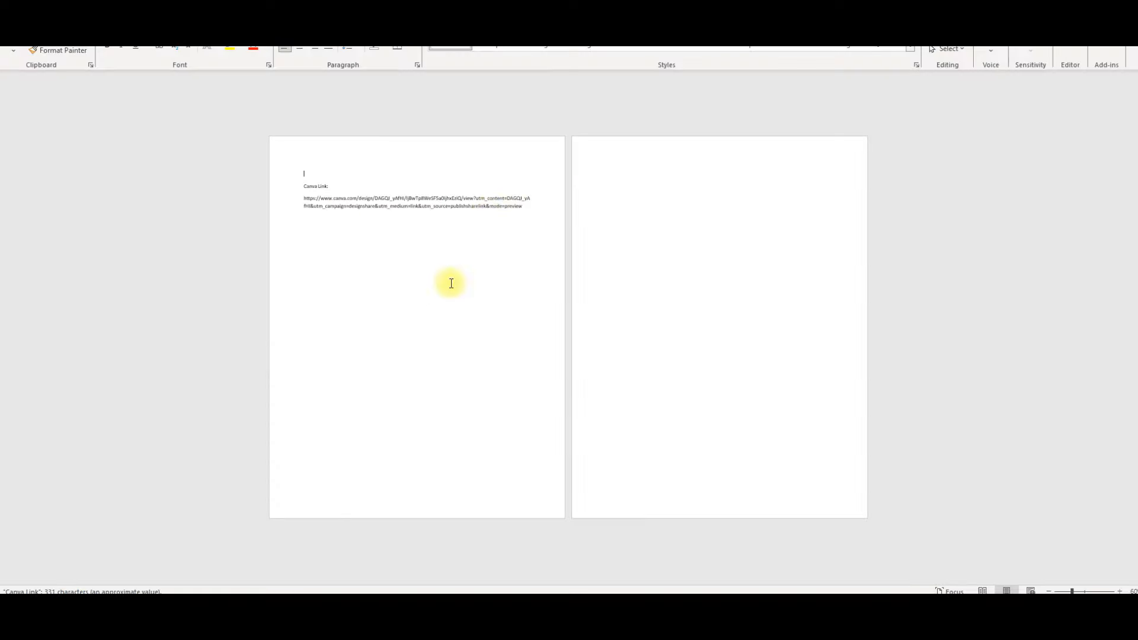
ctrl+click(406, 201)
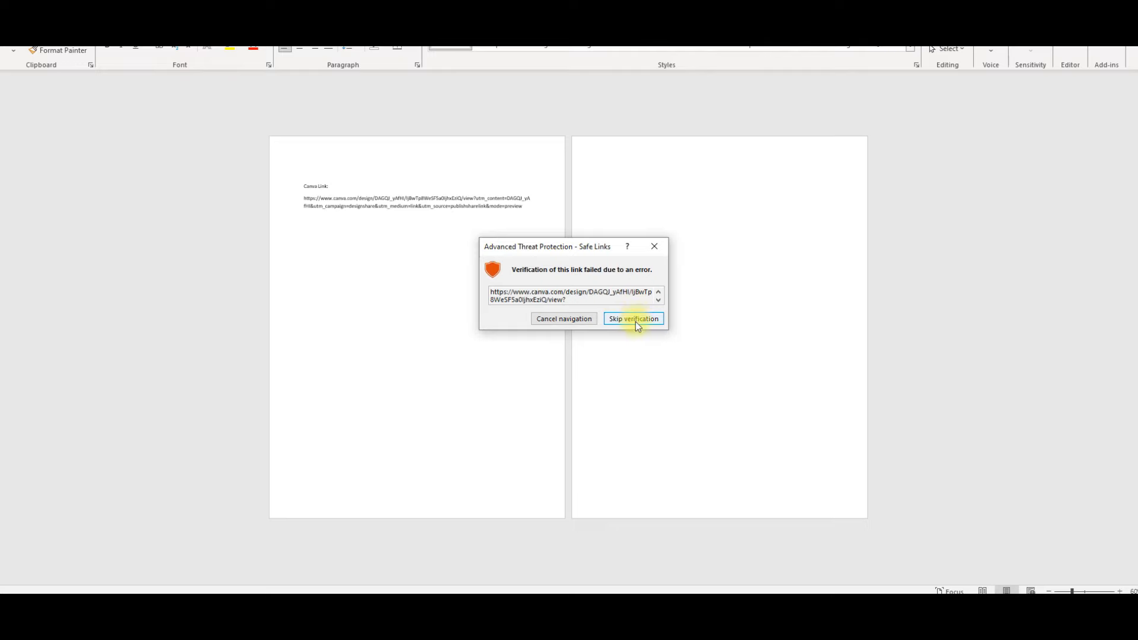
click(635, 321)
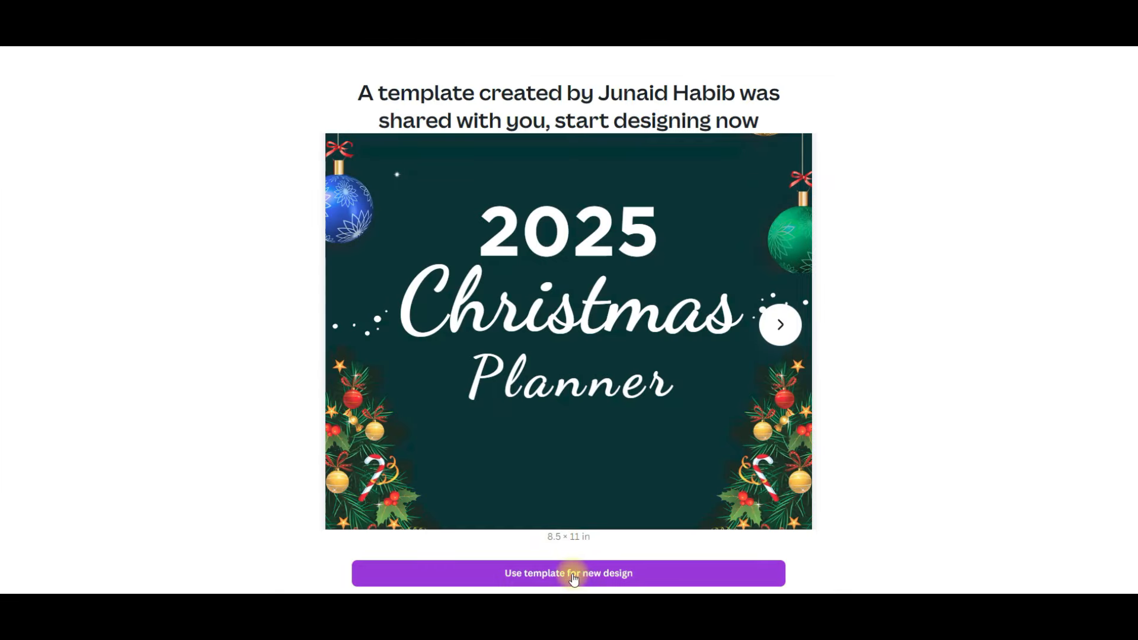
click(572, 579)
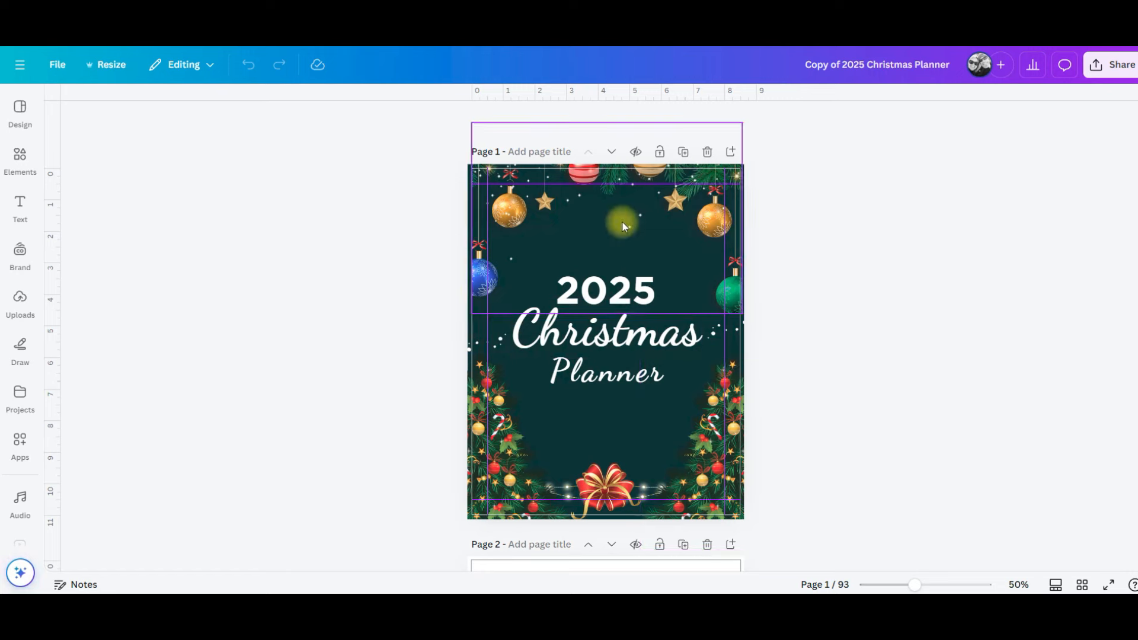
click(607, 302)
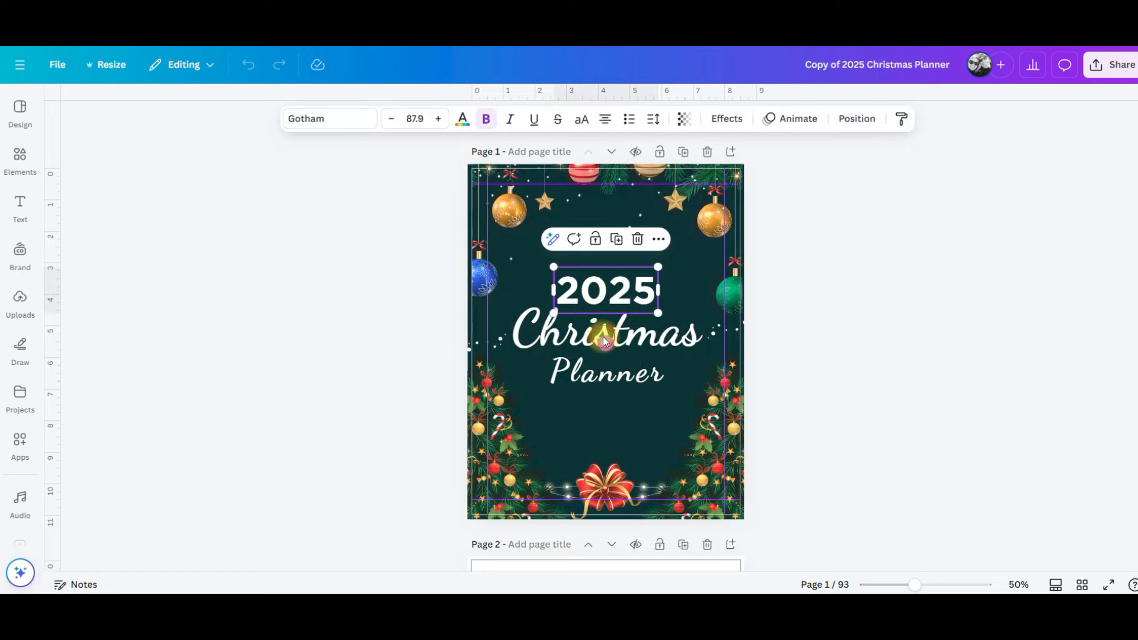
click(585, 372)
scroll(859, 396, down, 7)
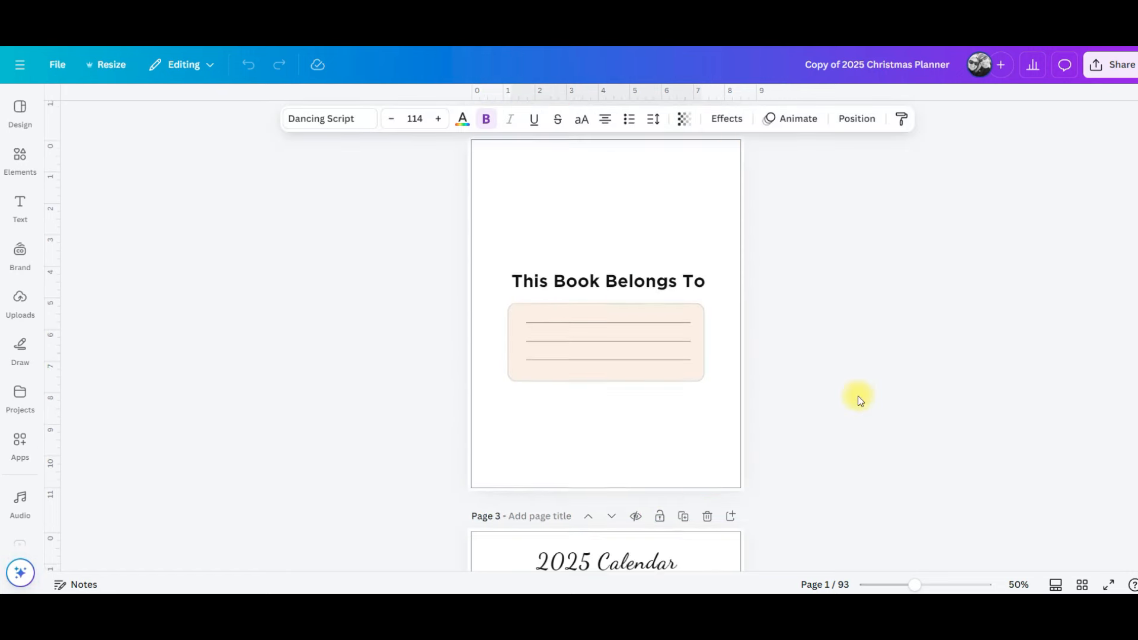
Rename the copied design as "KDP Christmas Planner 1"
scroll(858, 397, up, 7)
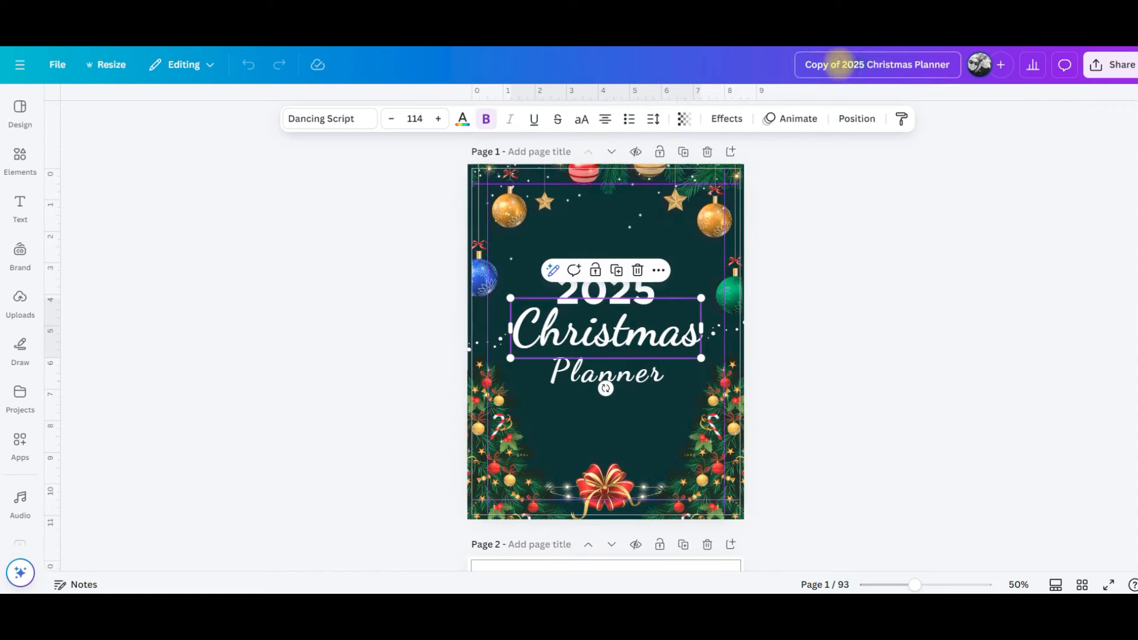
key(BackSpace)
text(DP)
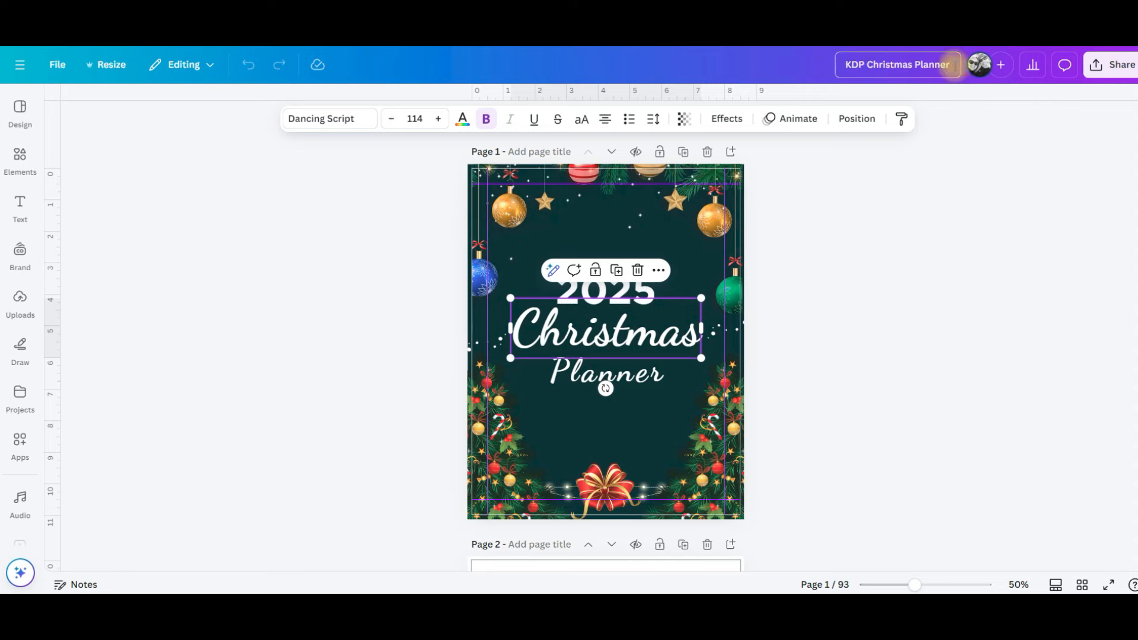
text(  21)
key(BackSpace)
key(BackSpace)
text(1)
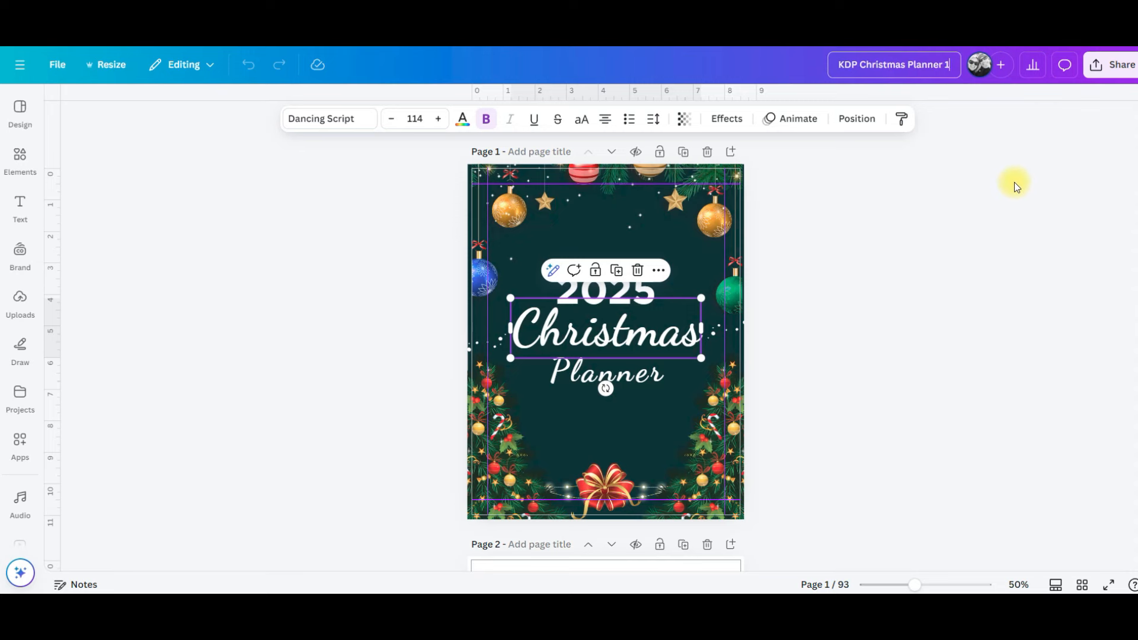
click(1002, 239)
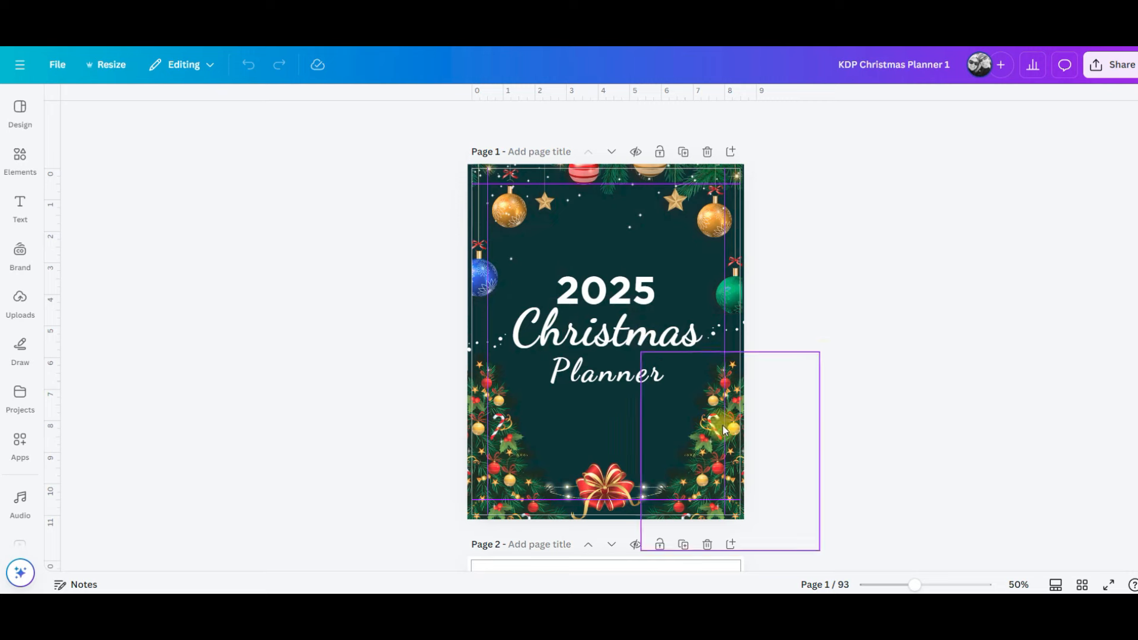
Review all the planner's pages as a grid of thumbnails, from the cover to the final notes pages
scroll(792, 416, down, 3)
scroll(793, 416, down, 5)
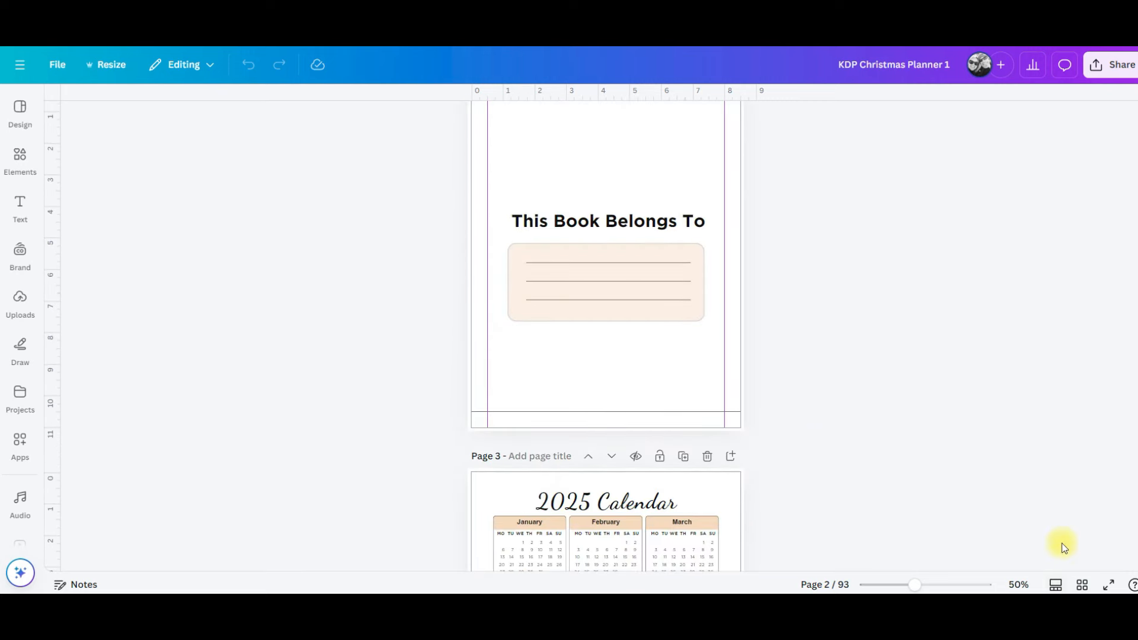
click(1081, 585)
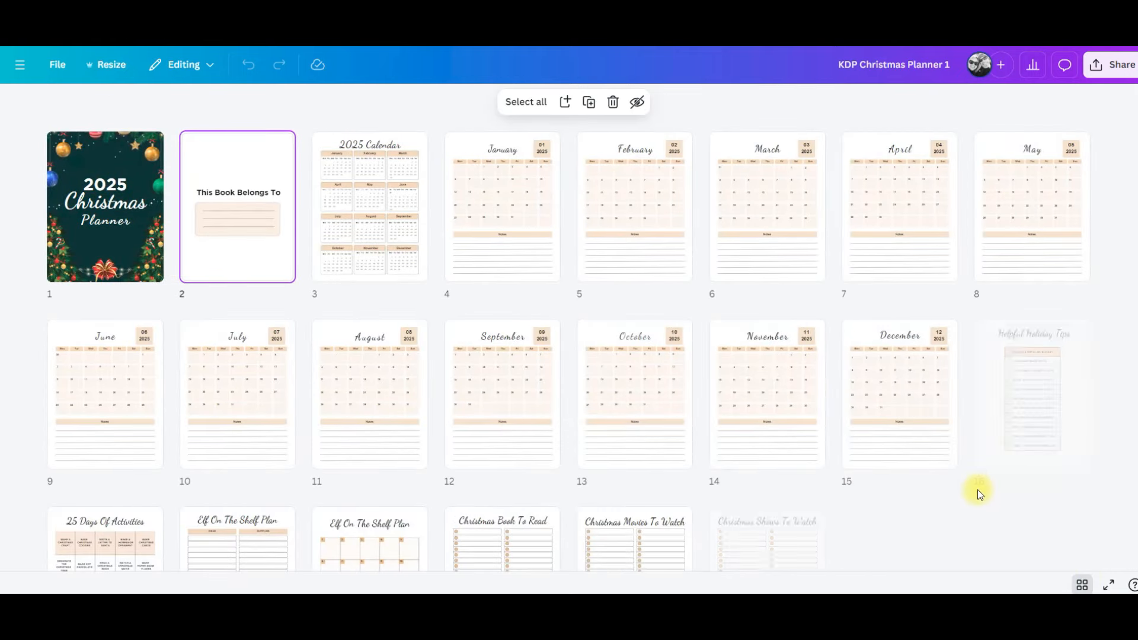
scroll(1041, 407, down, 6)
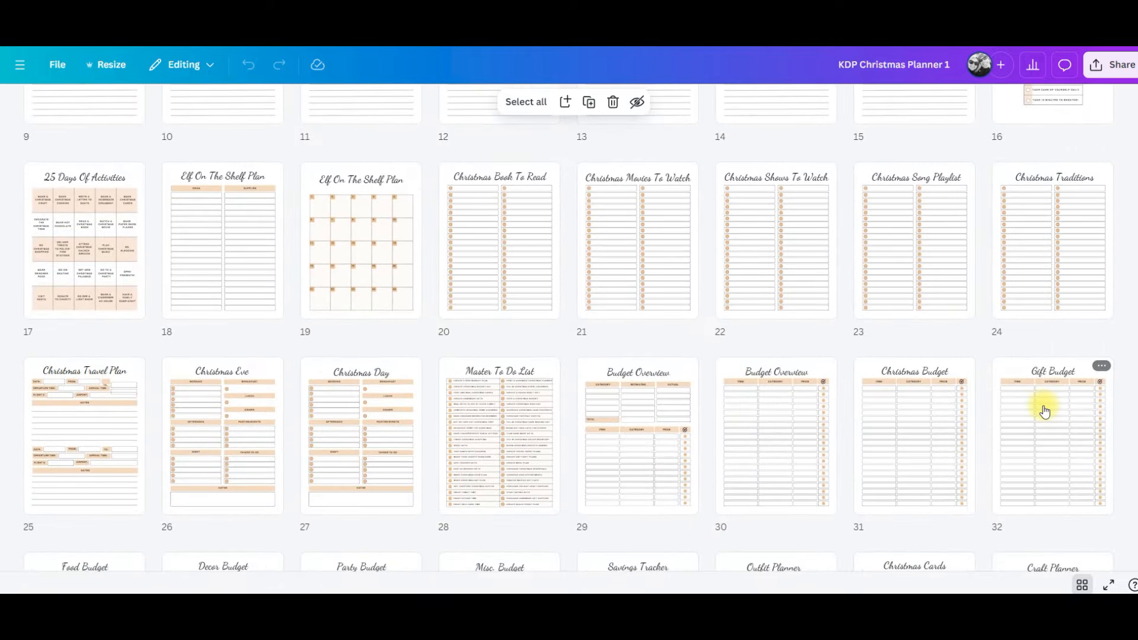
scroll(1044, 411, down, 6)
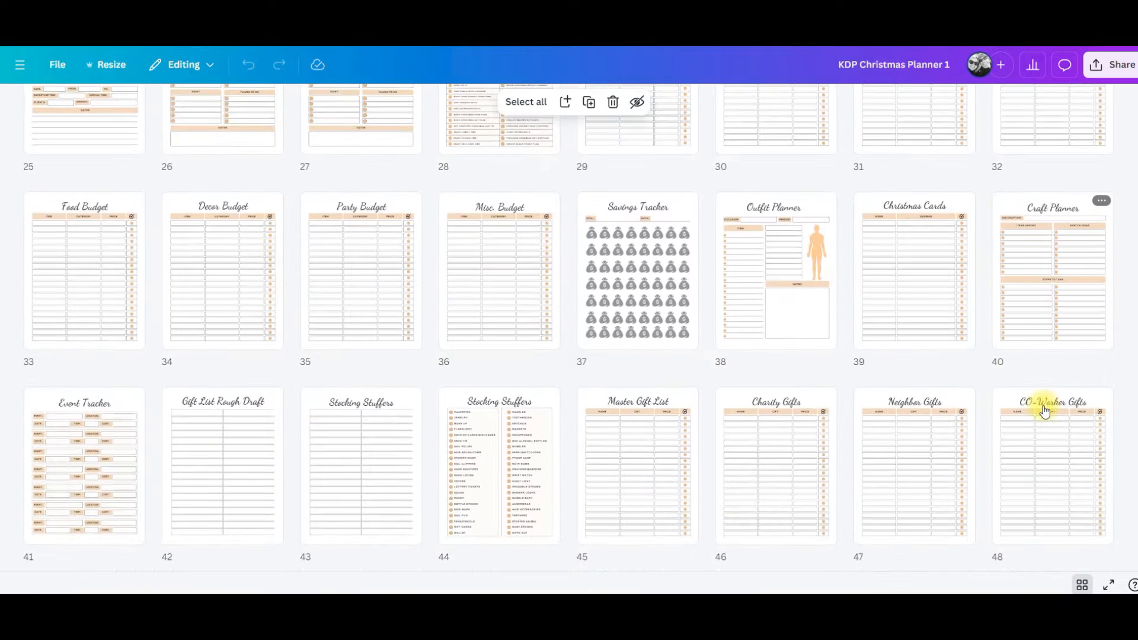
scroll(1044, 410, down, 6)
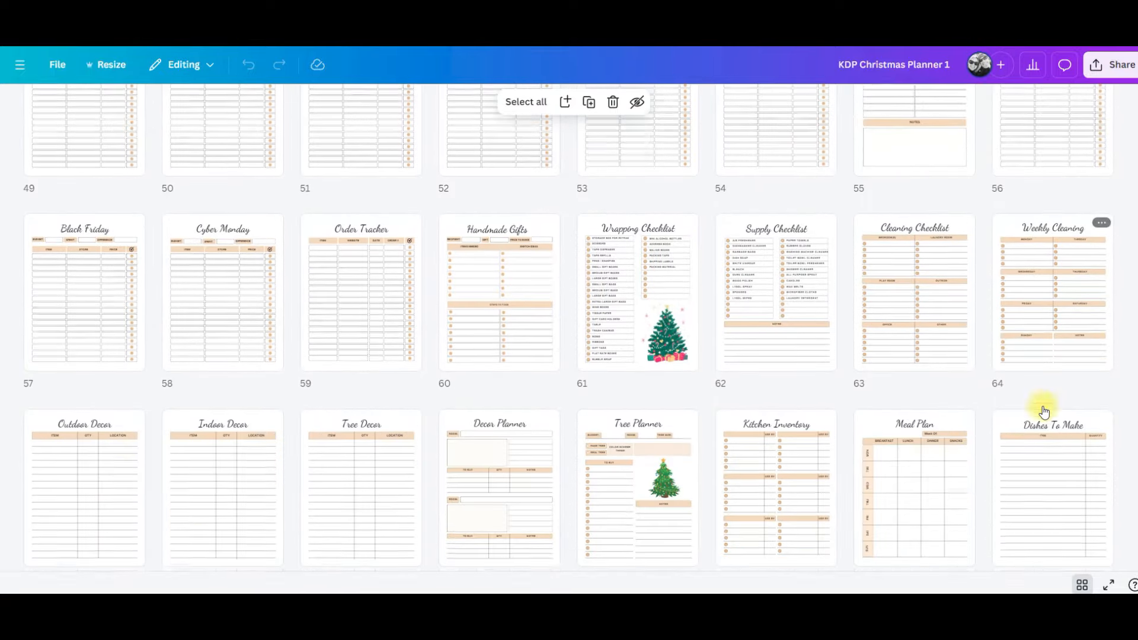
scroll(1044, 411, down, 6)
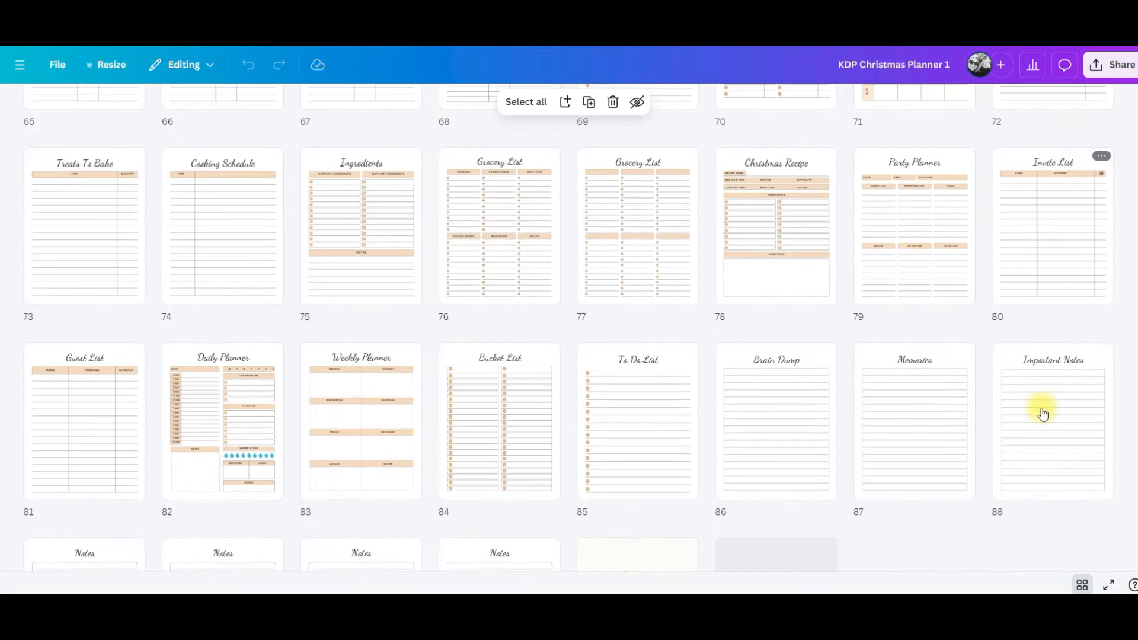
scroll(1043, 413, down, 3)
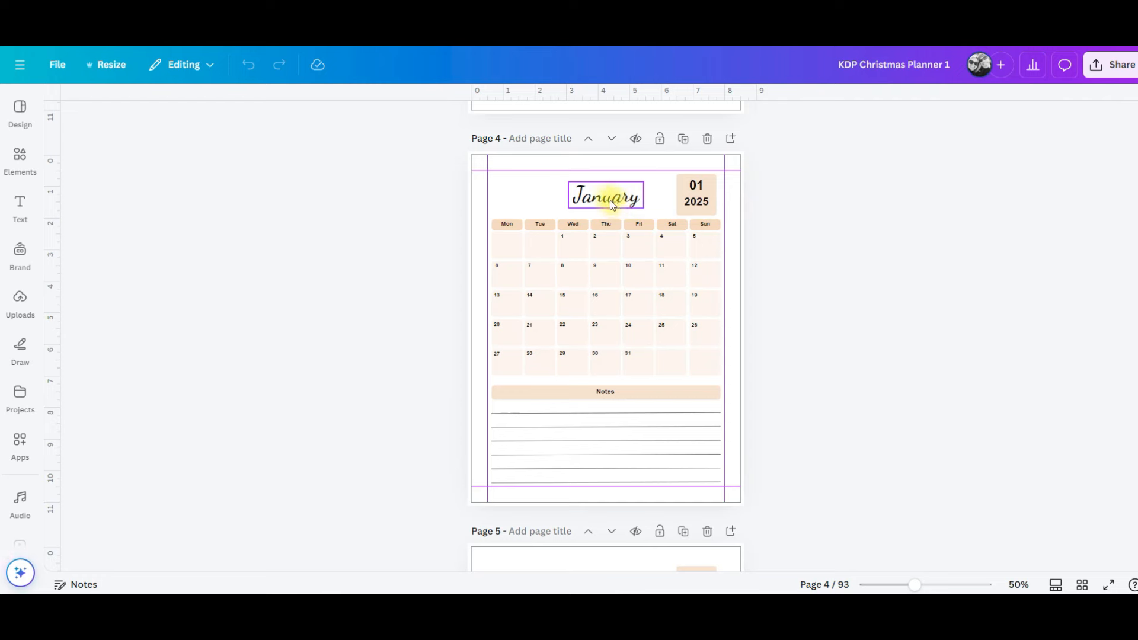
Set the January heading's font to Amazingly Thick, widen its text box to fit one line, and apply the font across the design
double_click(583, 194)
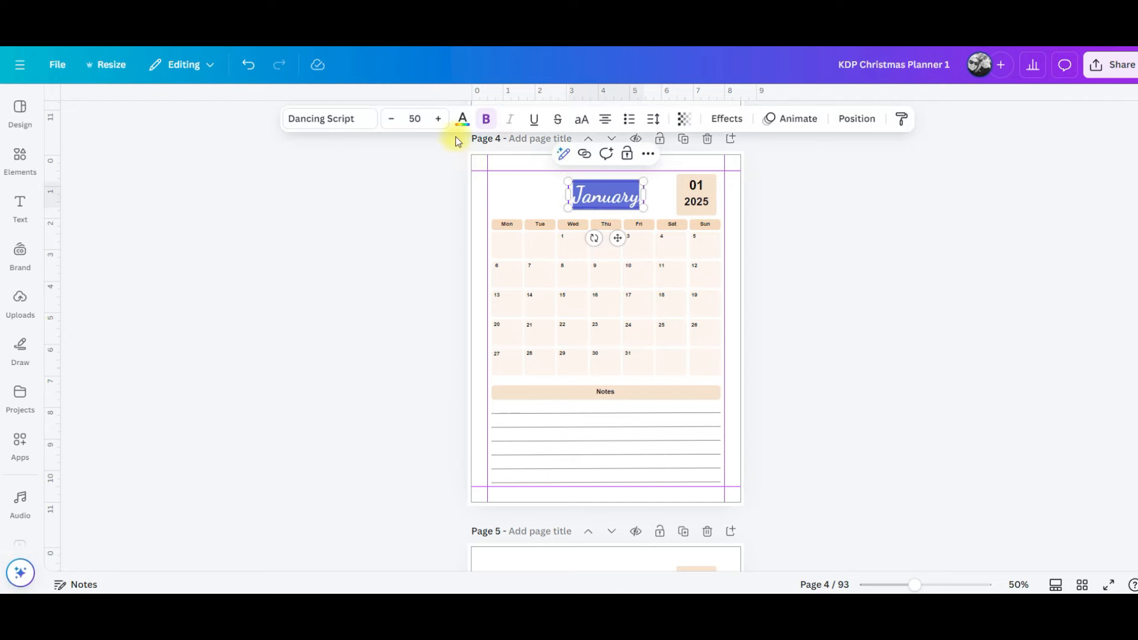
click(361, 120)
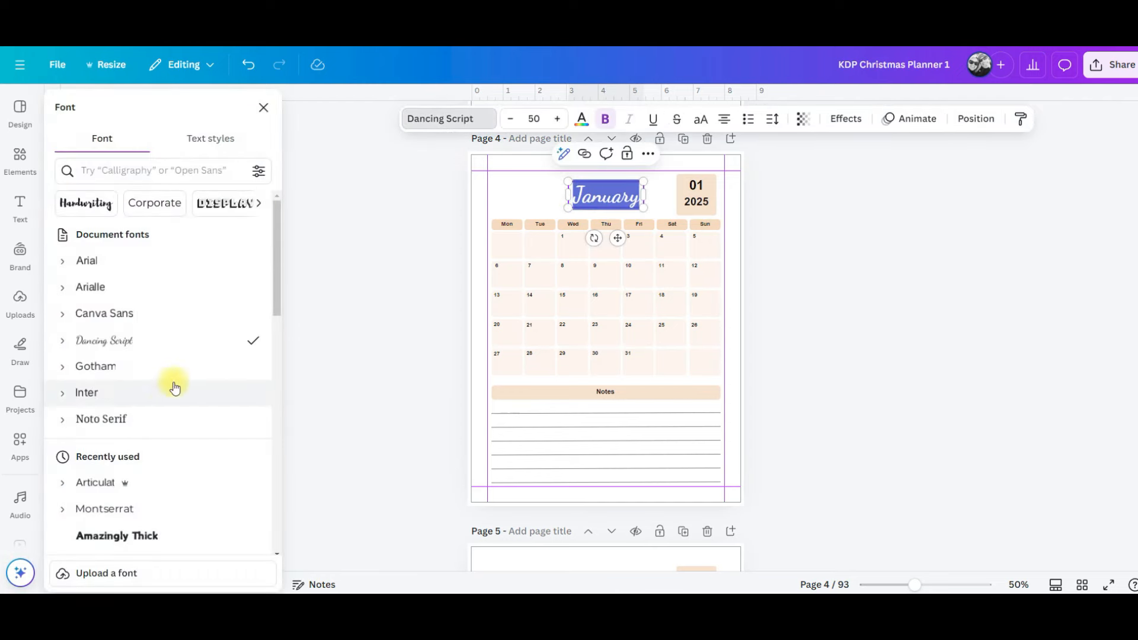
scroll(178, 473, down, 3)
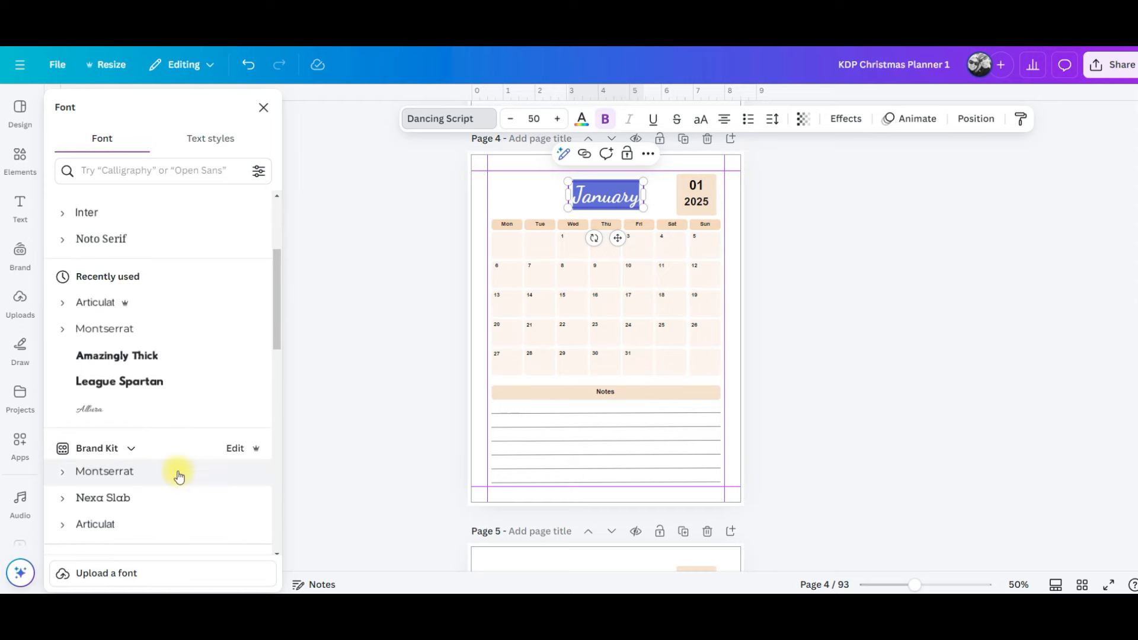
click(121, 360)
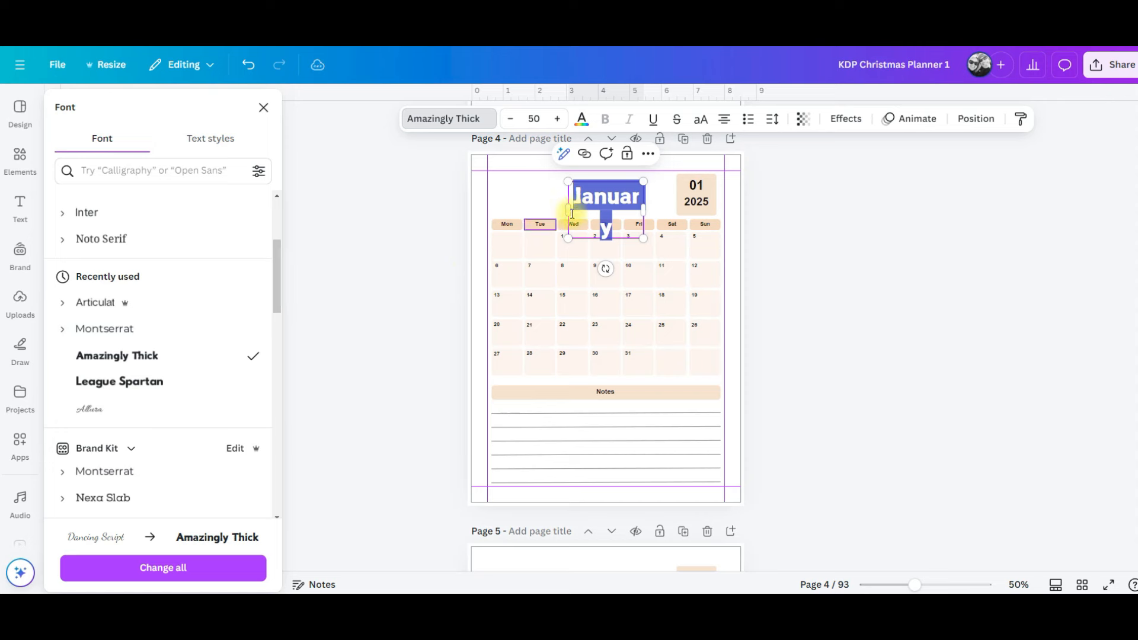
mouse_move(567, 209)
mouse_down()
mouse_move(540, 205)
mouse_move(561, 204)
mouse_up()
click(180, 569)
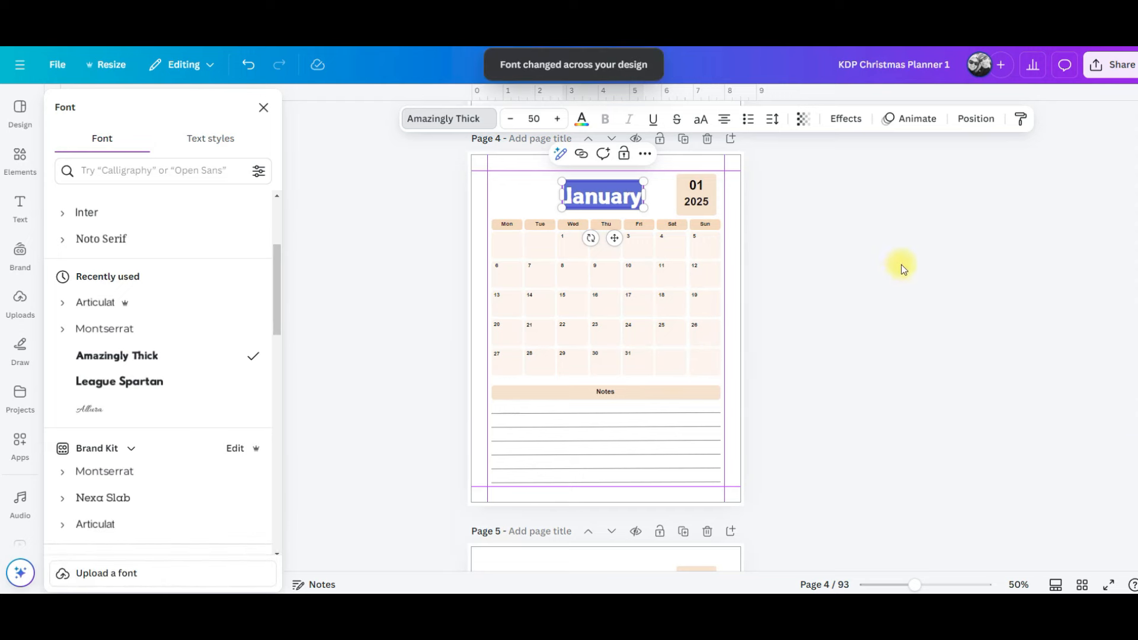
Recolour the Mon header shape on the January page with the Christmas tree photo's light green and replace the orange on all pages
double_click(699, 187)
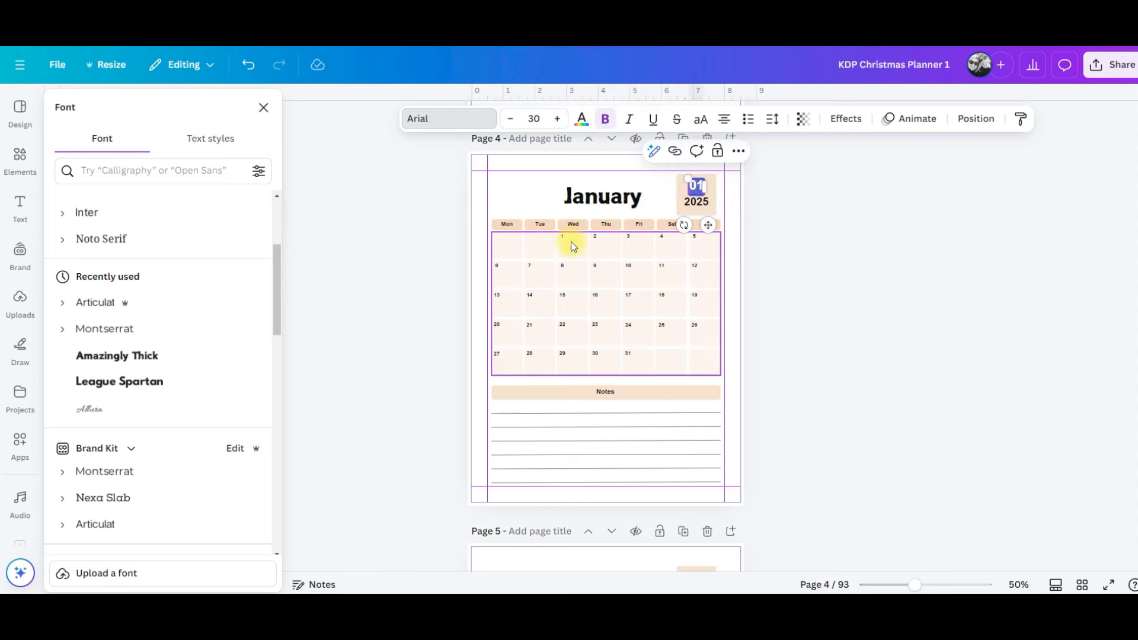
click(519, 224)
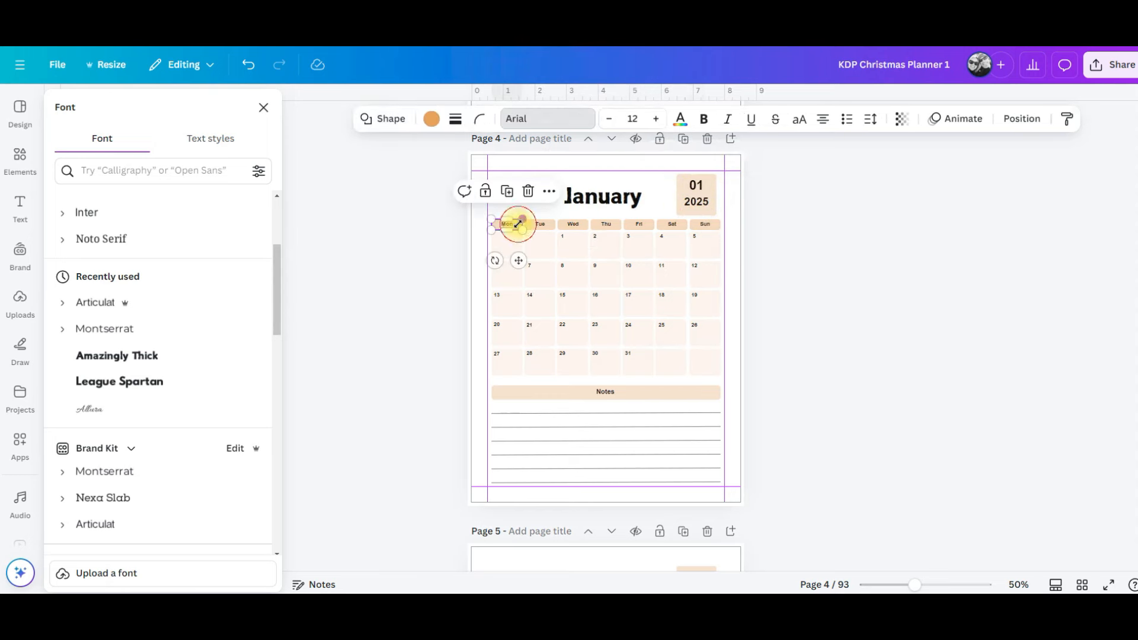
click(432, 119)
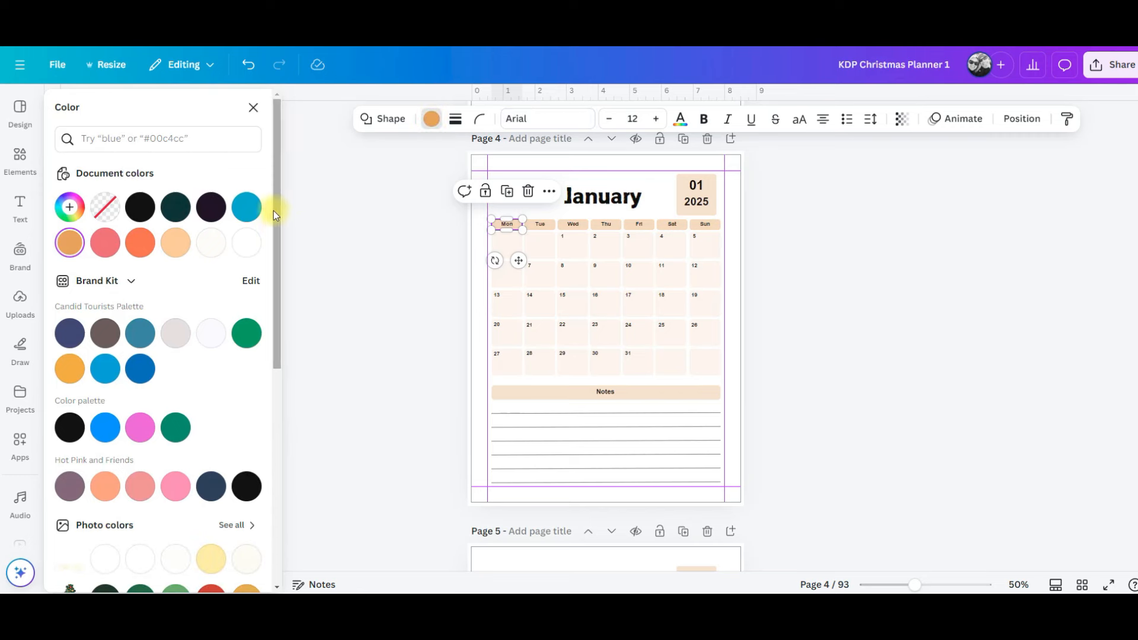
scroll(204, 393, down, 1)
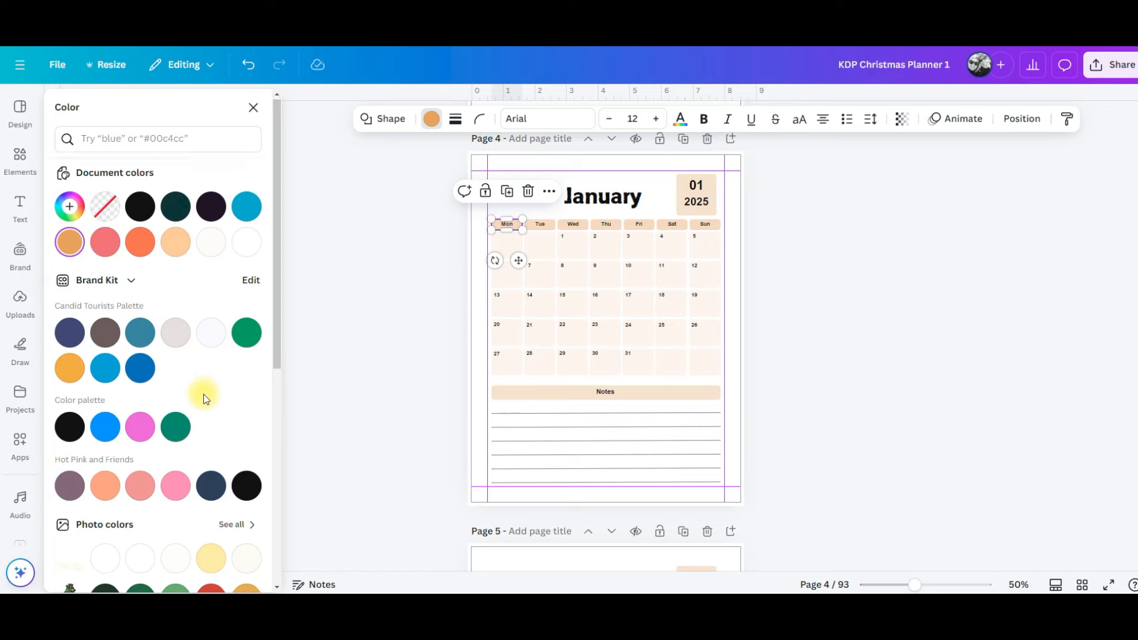
scroll(204, 394, down, 3)
click(175, 478)
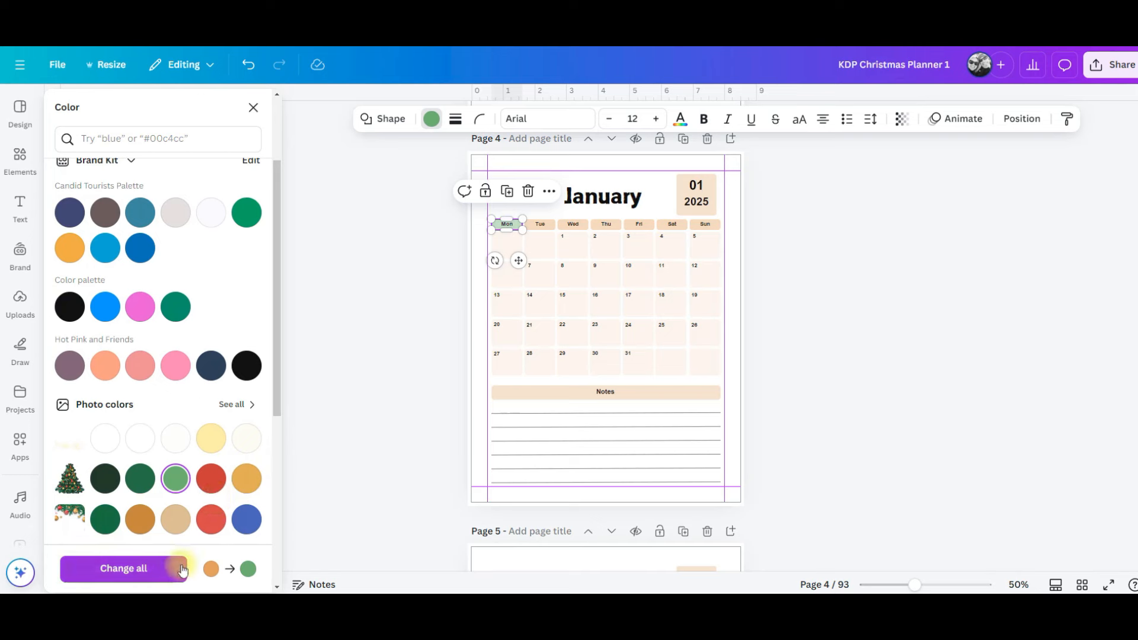
click(149, 569)
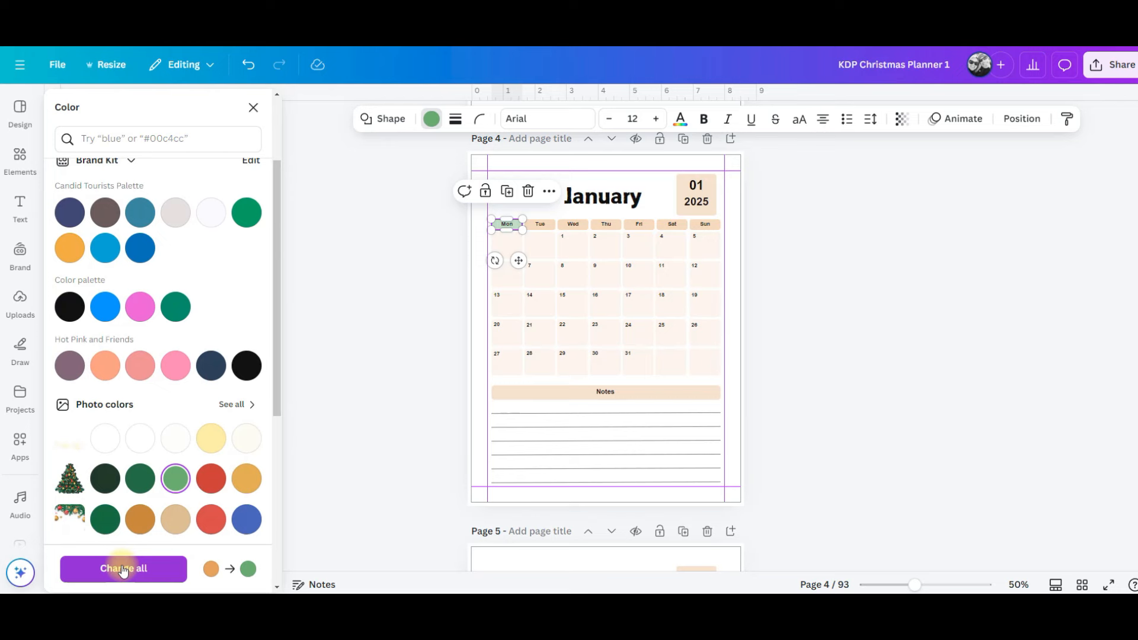
click(123, 570)
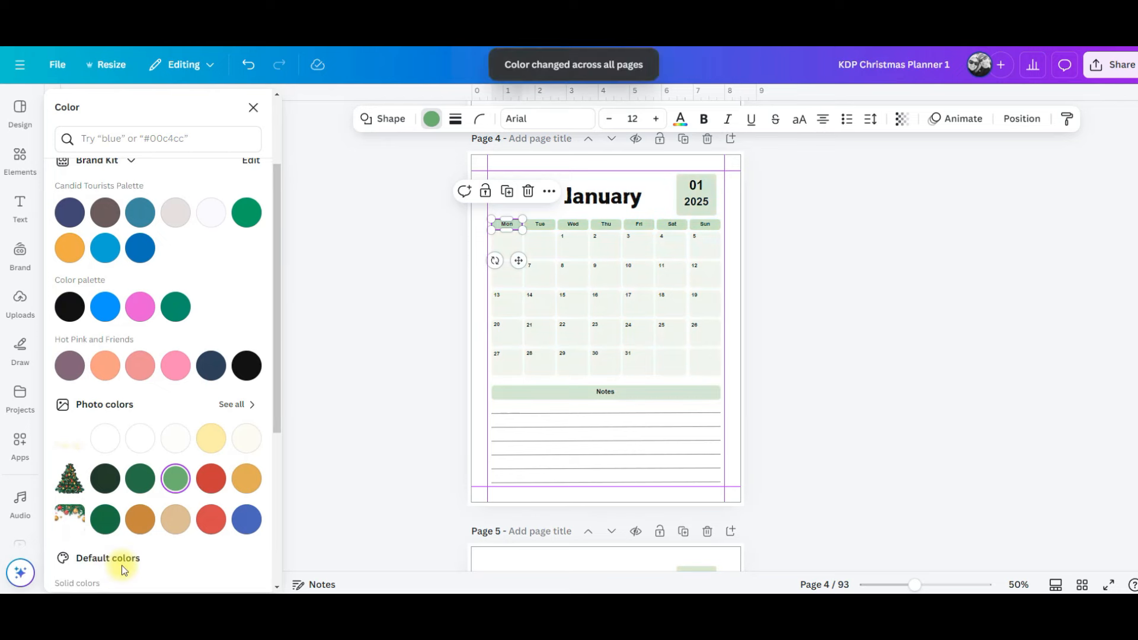
Complete the heading on page 2 so it reads "Christmas Planner"
scroll(833, 455, down, 10)
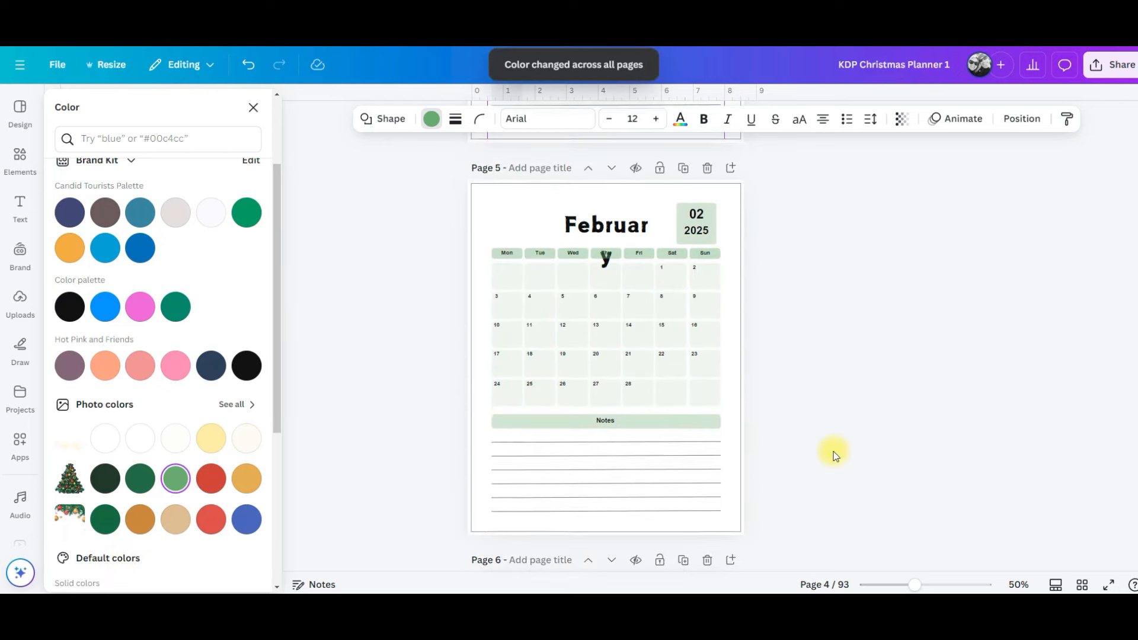
scroll(832, 455, down, 6)
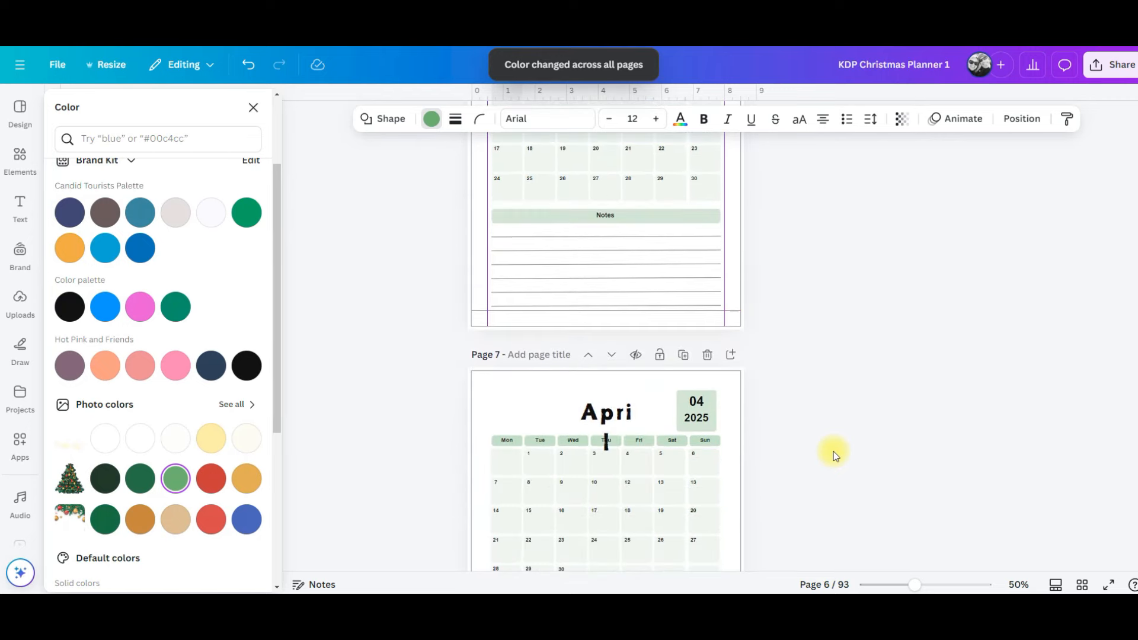
scroll(833, 455, up, 4)
scroll(832, 455, up, 12)
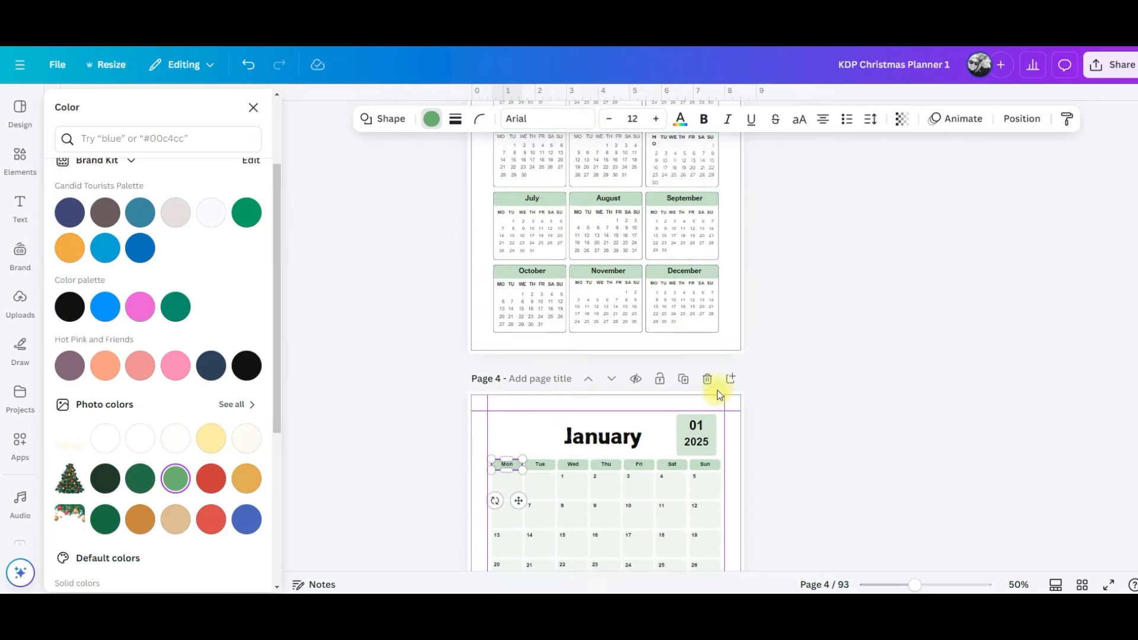
scroll(688, 390, down, 5)
scroll(671, 406, down, 2)
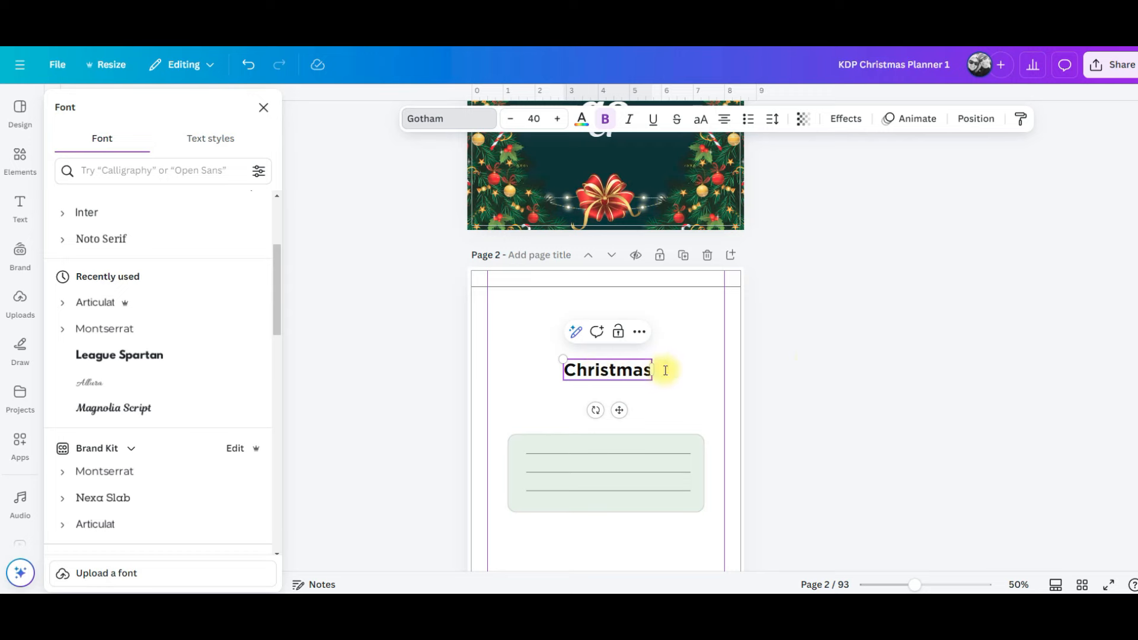
text(Planner)
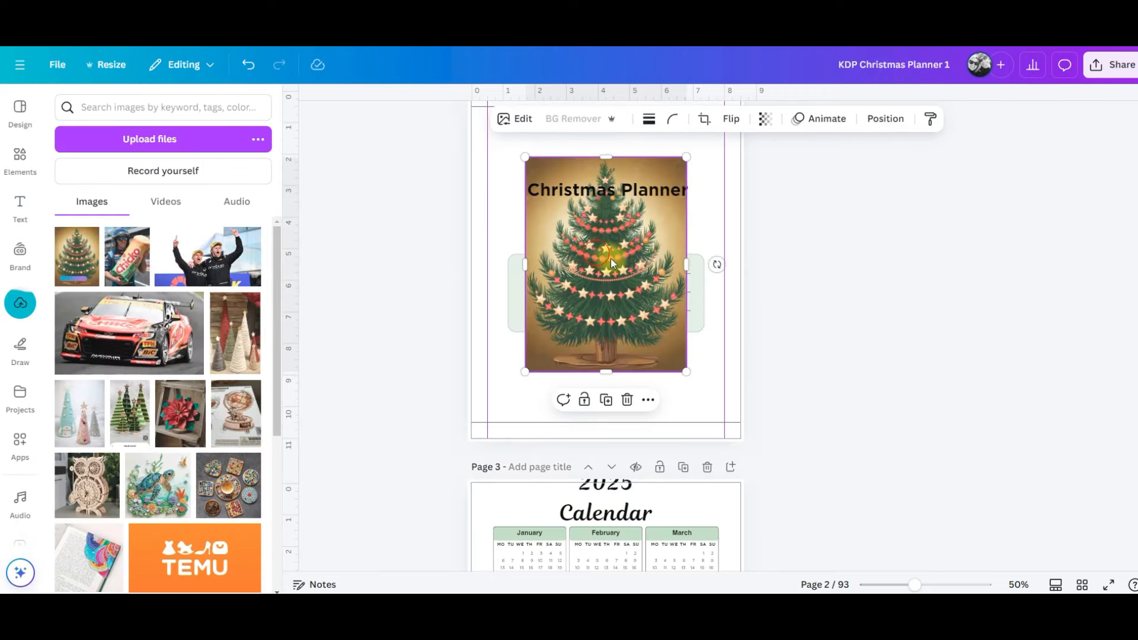
Separate the Christmas tree from its photo on page 2 with Magic Grab and delete the leftover brown background
drag(610, 258, 637, 272)
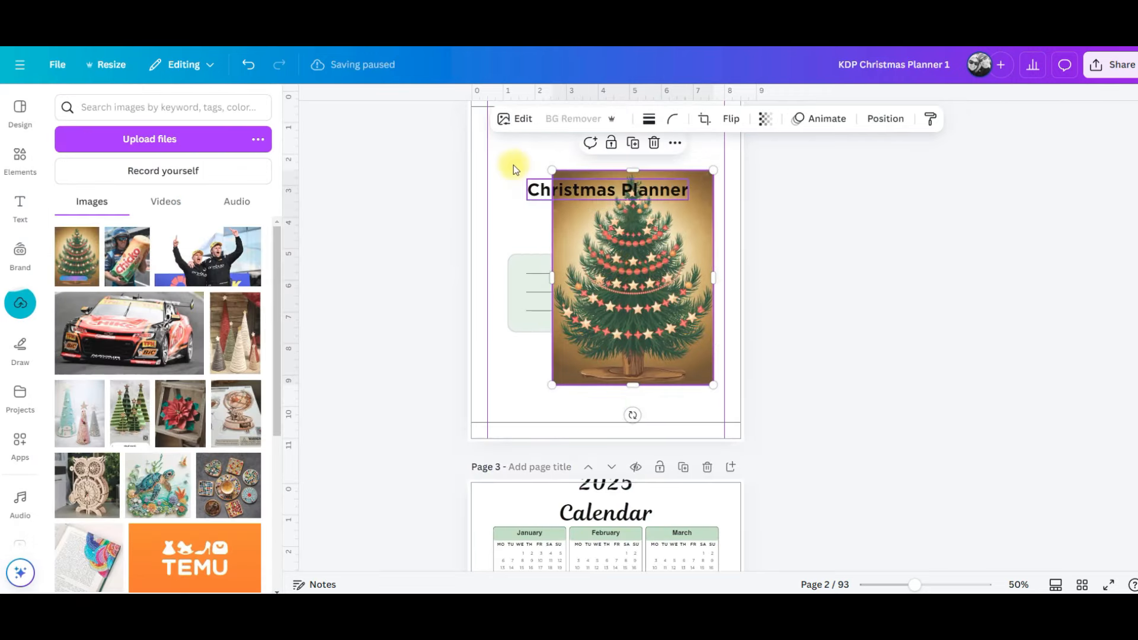
click(520, 118)
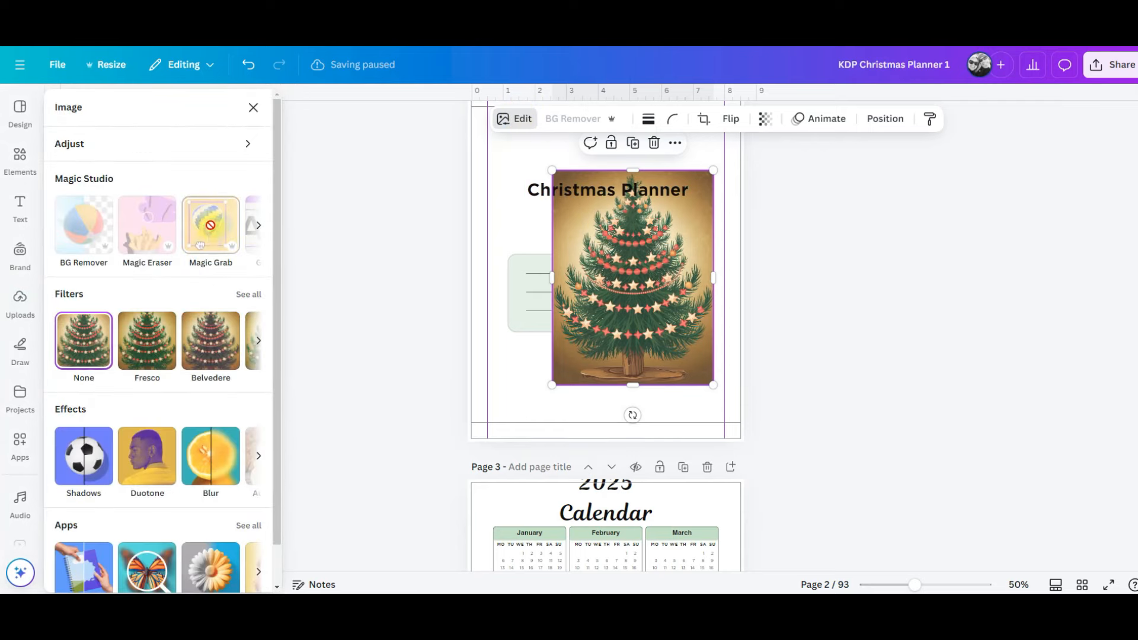
click(210, 225)
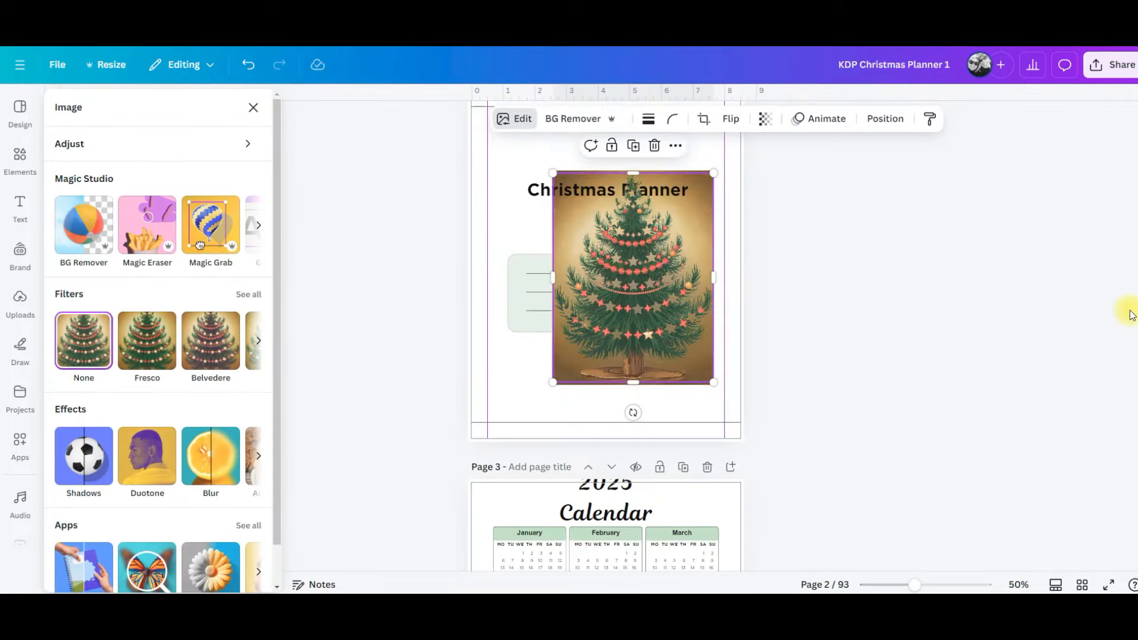
drag(642, 276, 546, 315)
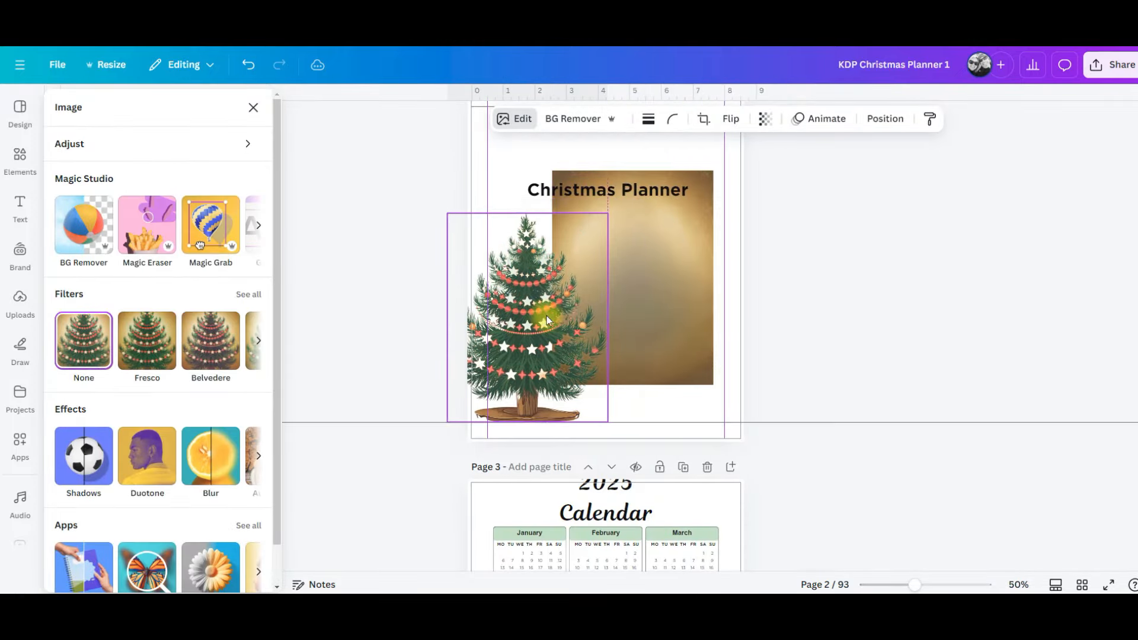
click(687, 274)
key(Delete)
Place the cut-out Christmas tree in the lower-right corner of page 2
drag(568, 334, 700, 358)
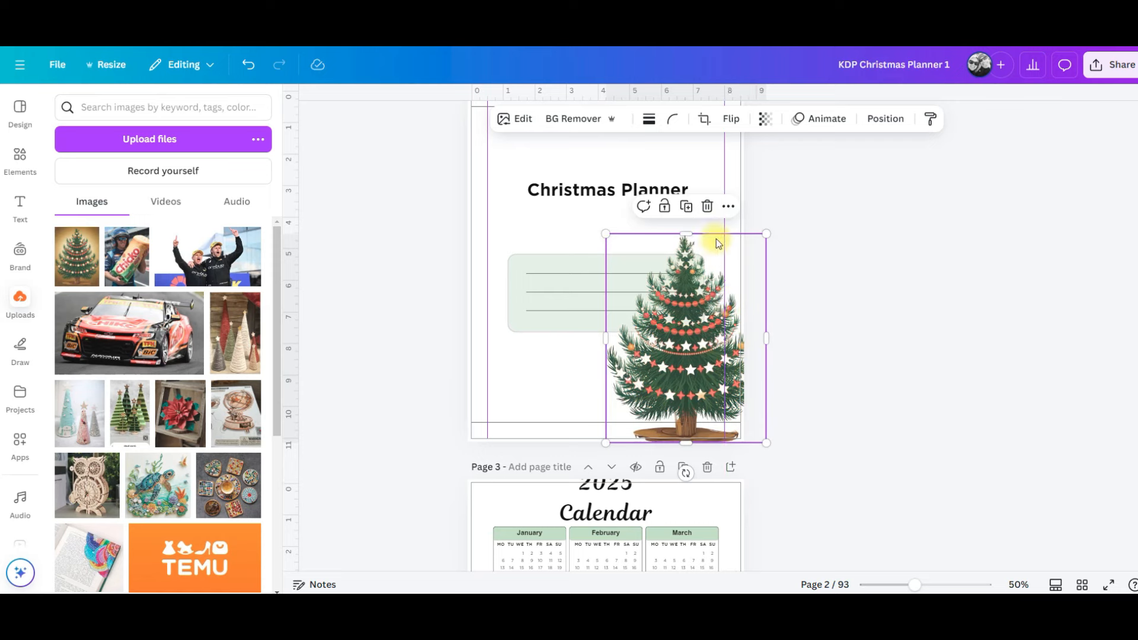
drag(683, 375, 678, 371)
scroll(826, 121, up, 2)
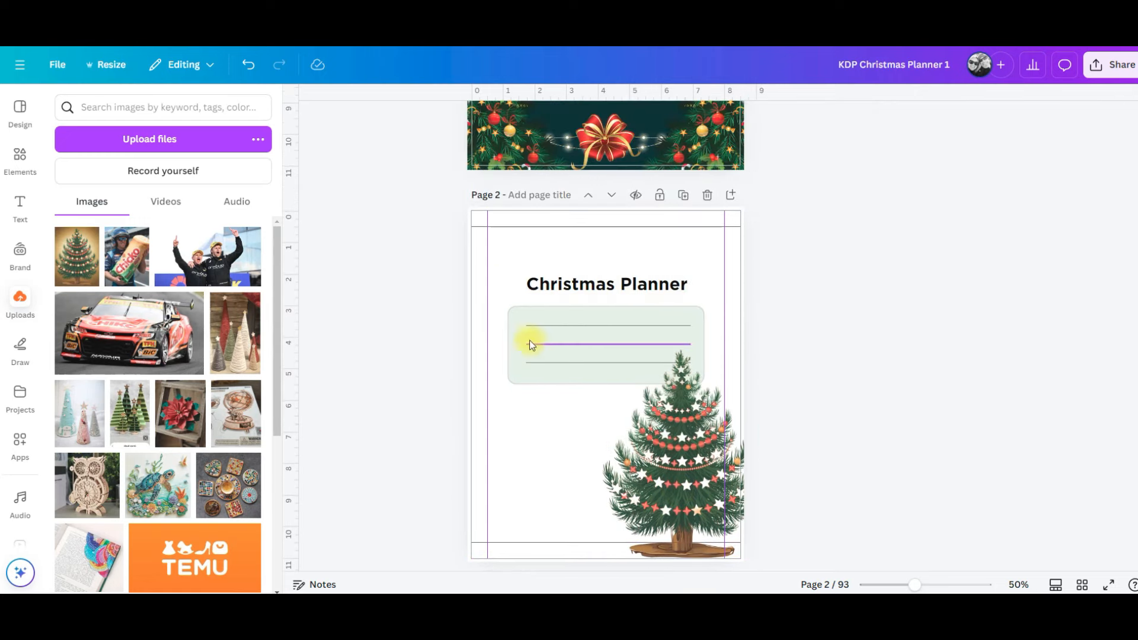
Give the green name box on page 2 a corner rounding of 100 and a solid border of weight 25
click(510, 332)
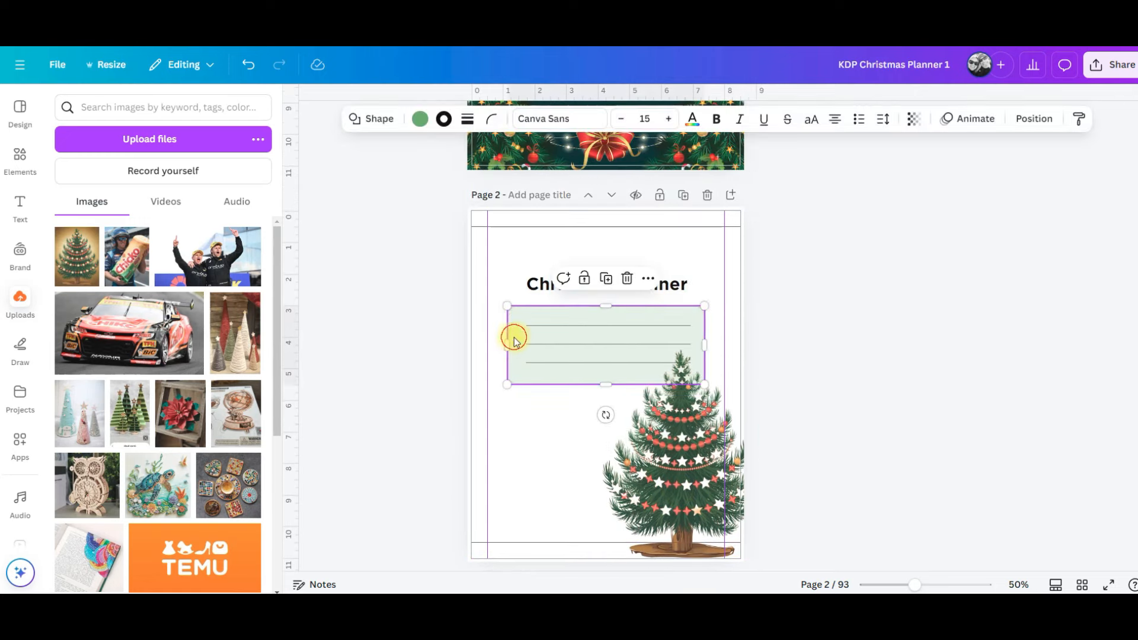
click(487, 124)
drag(456, 172, 524, 170)
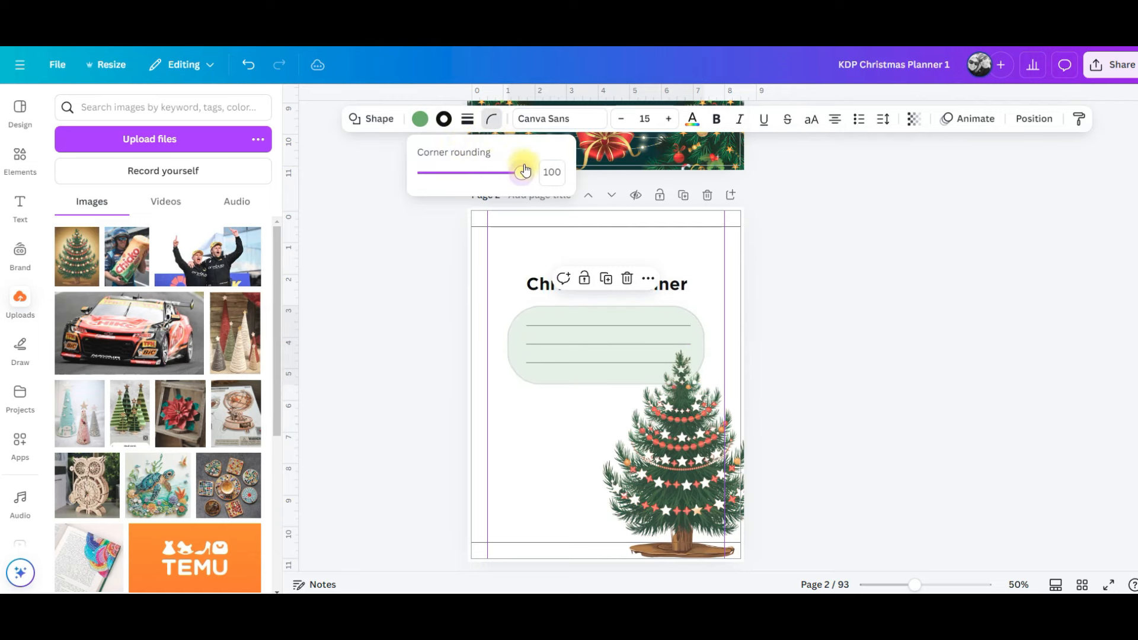
click(467, 118)
click(430, 158)
drag(389, 206, 417, 205)
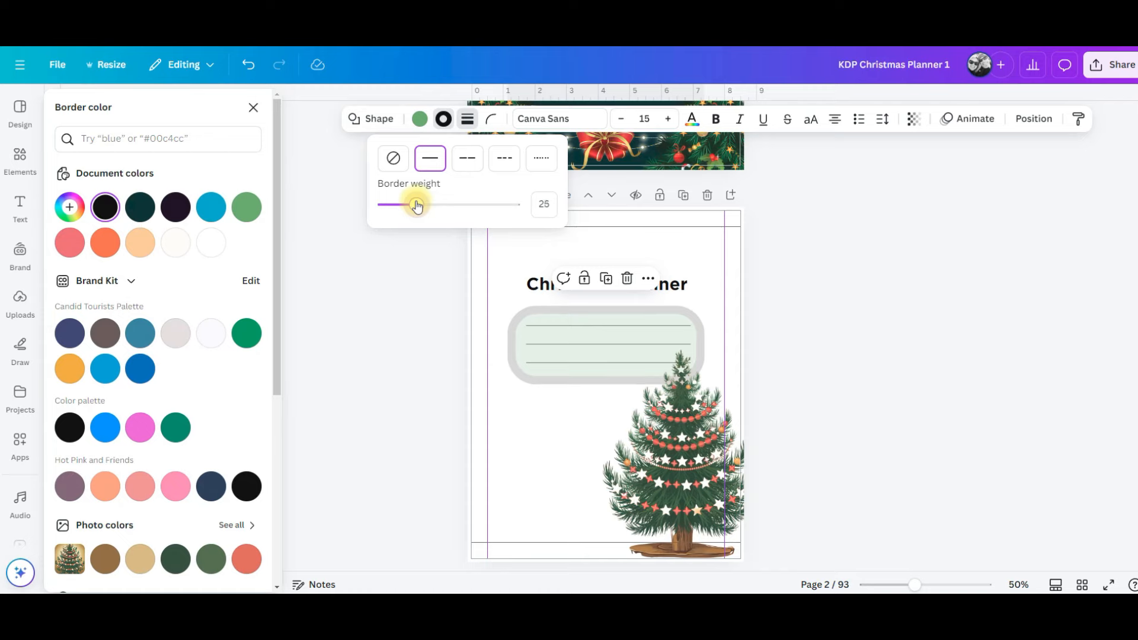
click(909, 376)
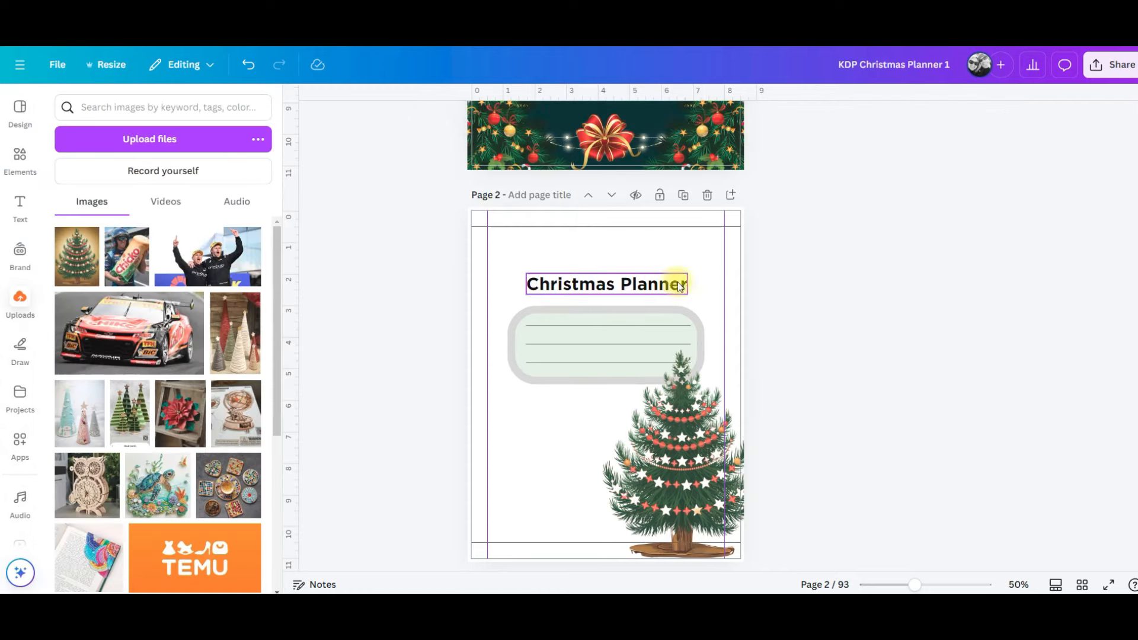
Move the Helpful Holiday Tips page to position 4, directly before the January calendar page
scroll(912, 316, down, 10)
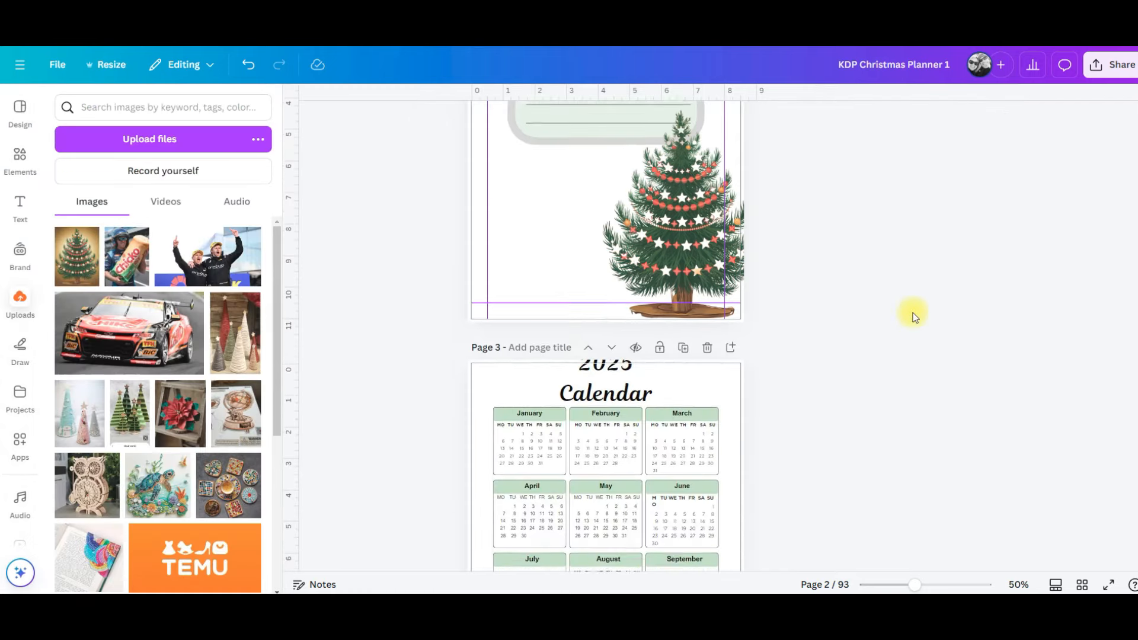
scroll(913, 316, down, 3)
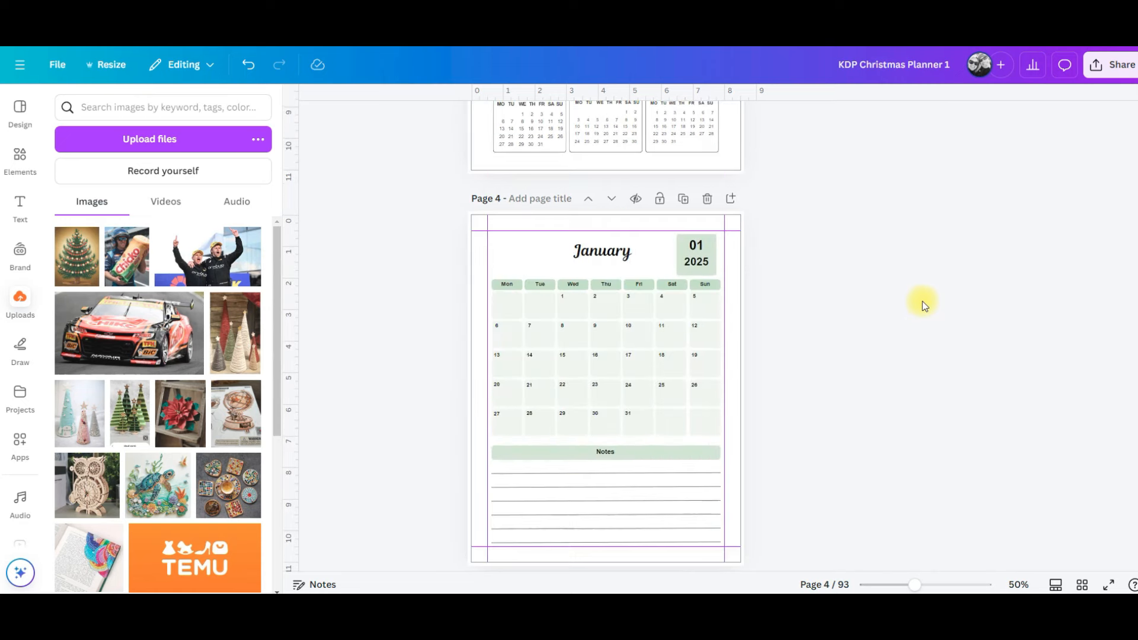
scroll(836, 272, down, 18)
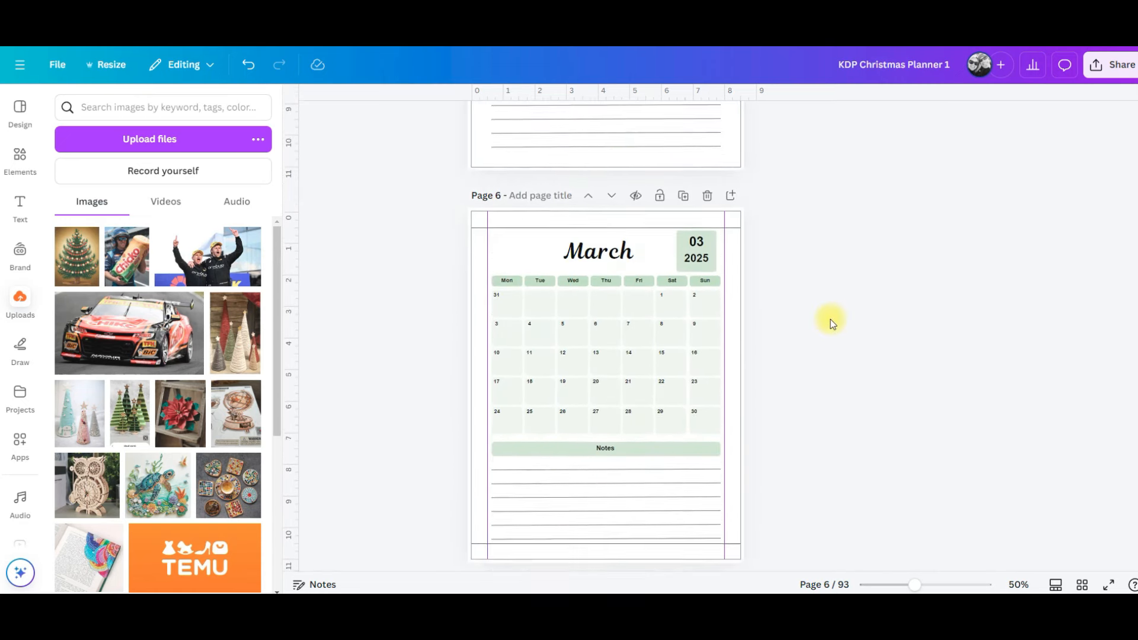
scroll(831, 320, up, 10)
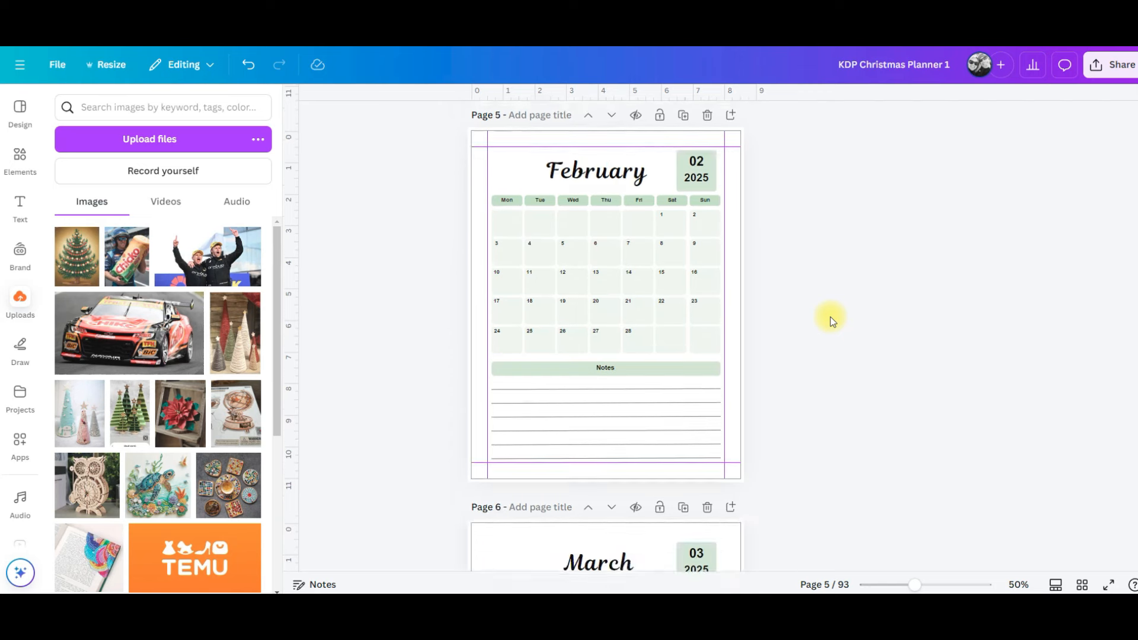
scroll(829, 320, up, 5)
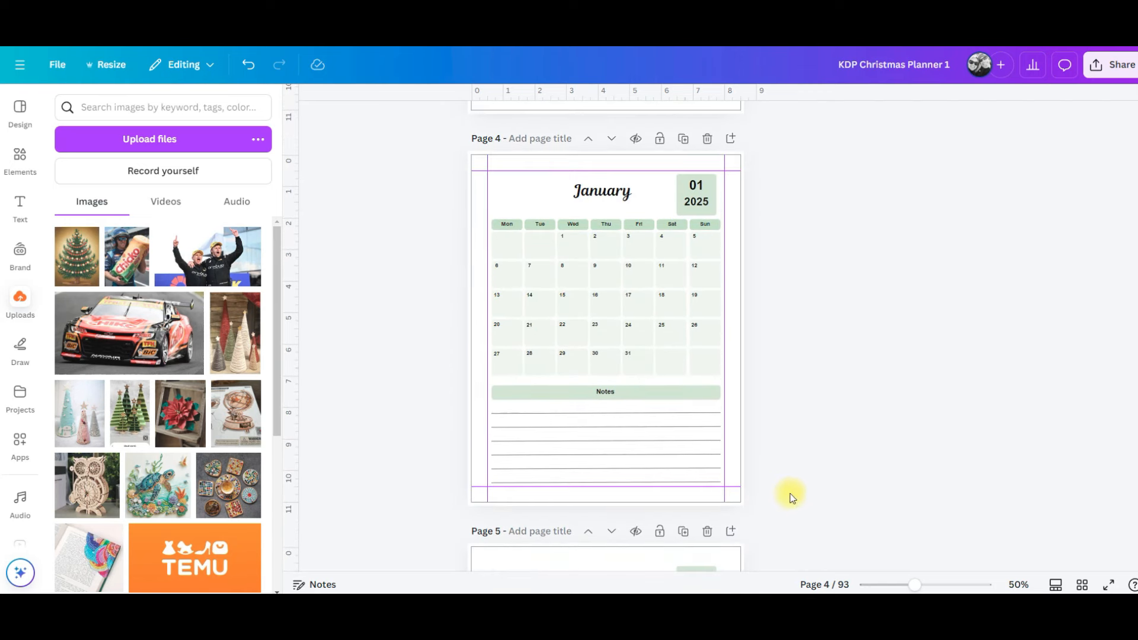
click(1081, 584)
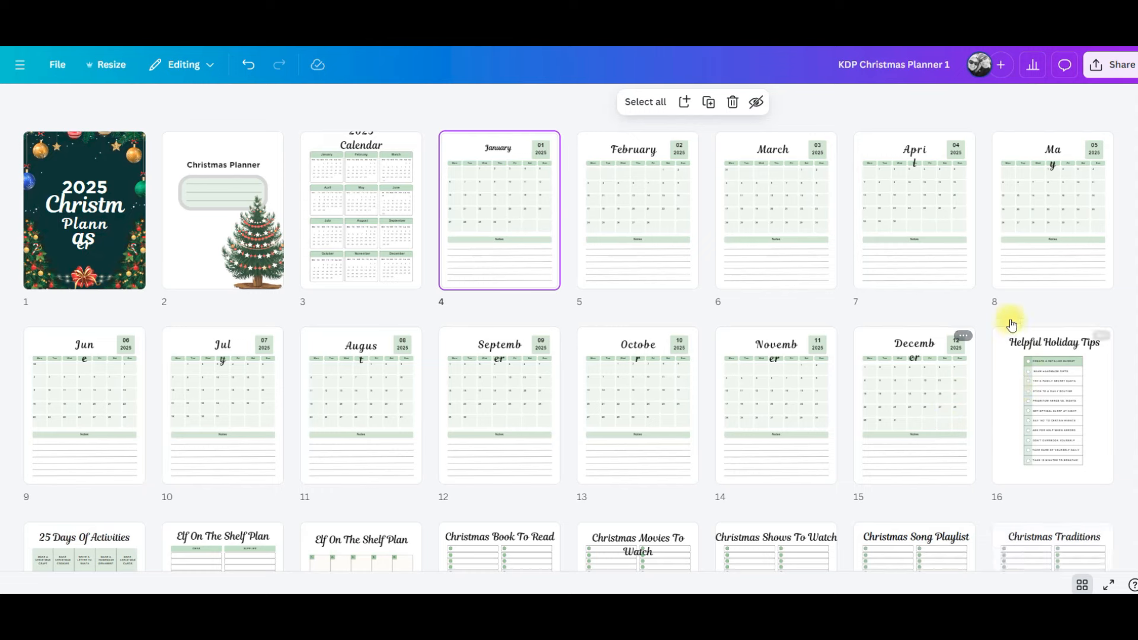
drag(1053, 344, 437, 143)
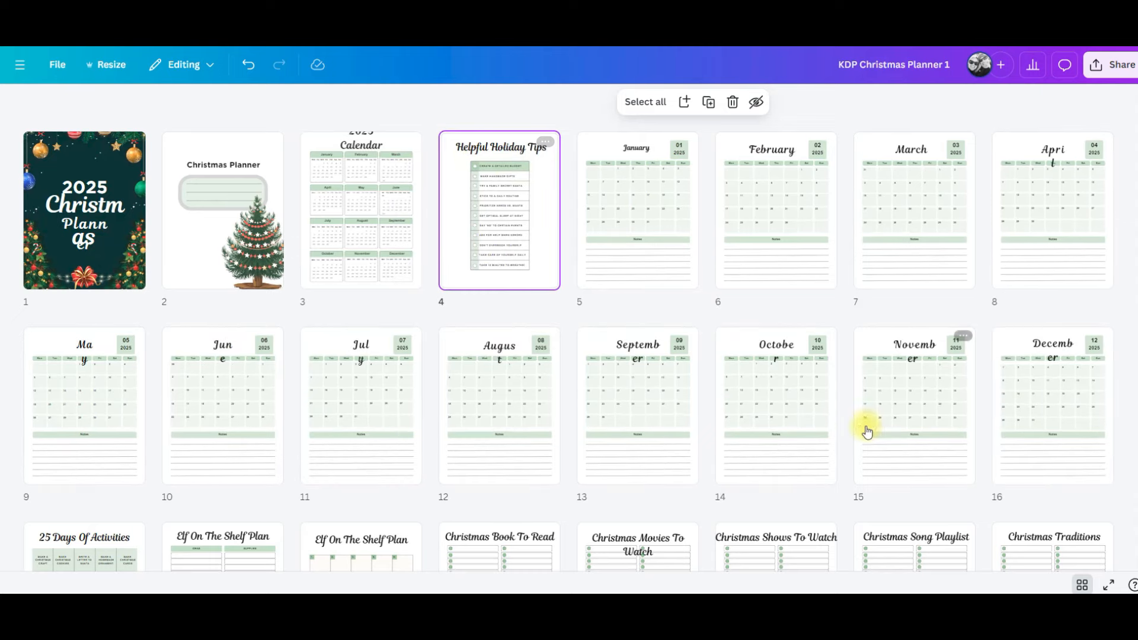
scroll(652, 500, down, 1)
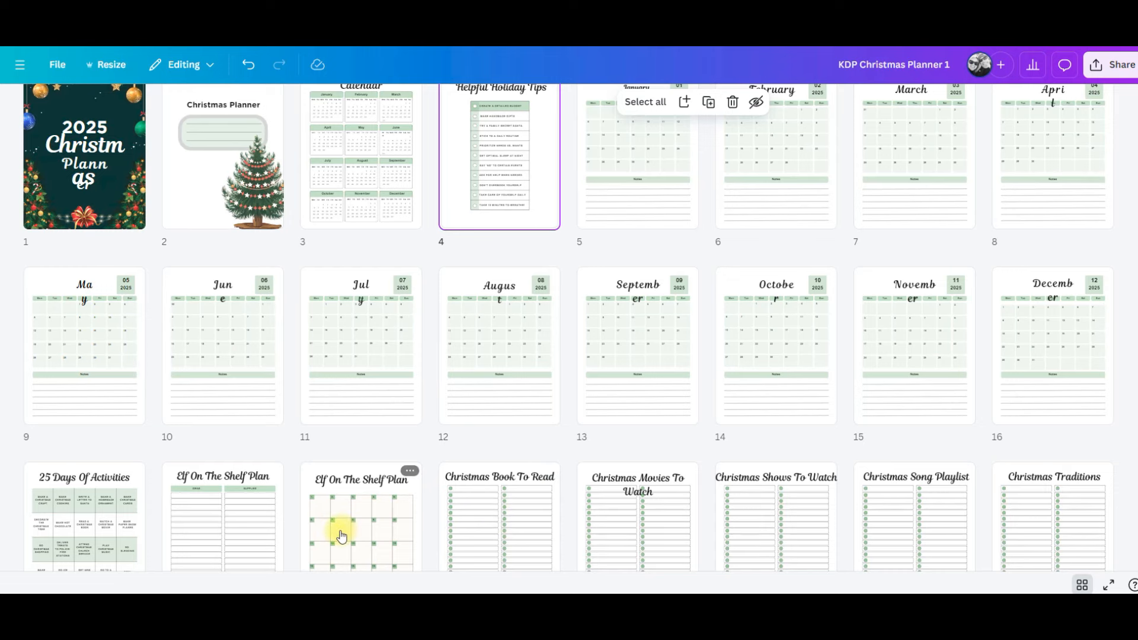
Move the grid-style Elf On The Shelf Plan page to position 4, directly before the Helpful Holiday Tips page
mouse_move(348, 537)
mouse_down()
mouse_move(445, 265)
mouse_move(433, 169)
mouse_move(434, 211)
mouse_up()
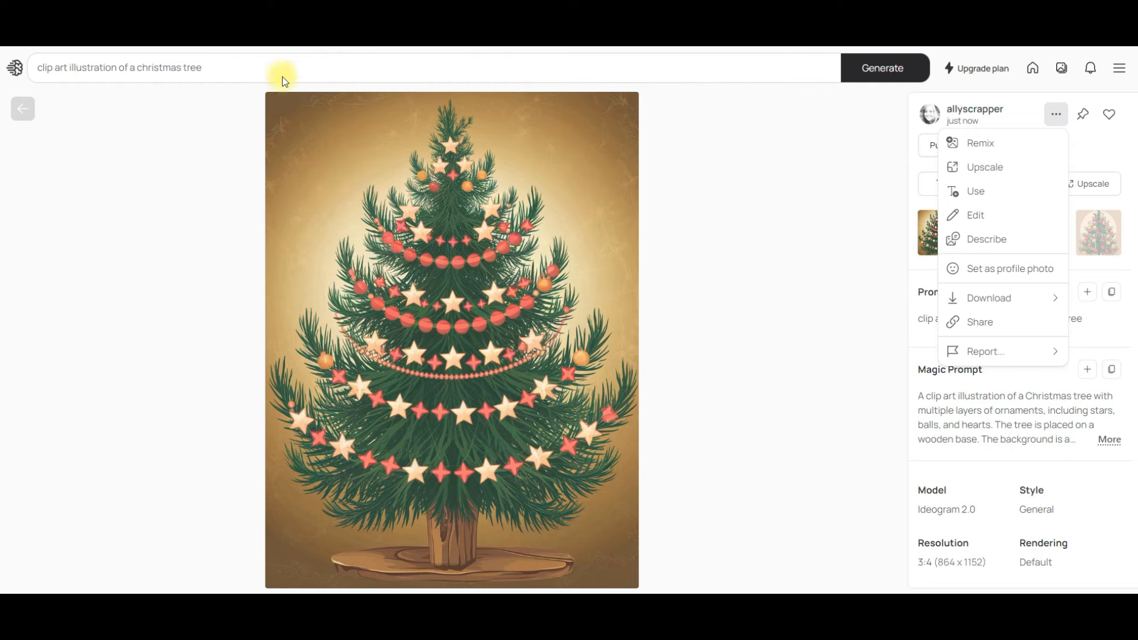
In Ideogram, delete the Christmas tree subject from the end of the image prompt
click(203, 69)
click(220, 69)
drag(218, 69, 137, 68)
key(BackSpace)
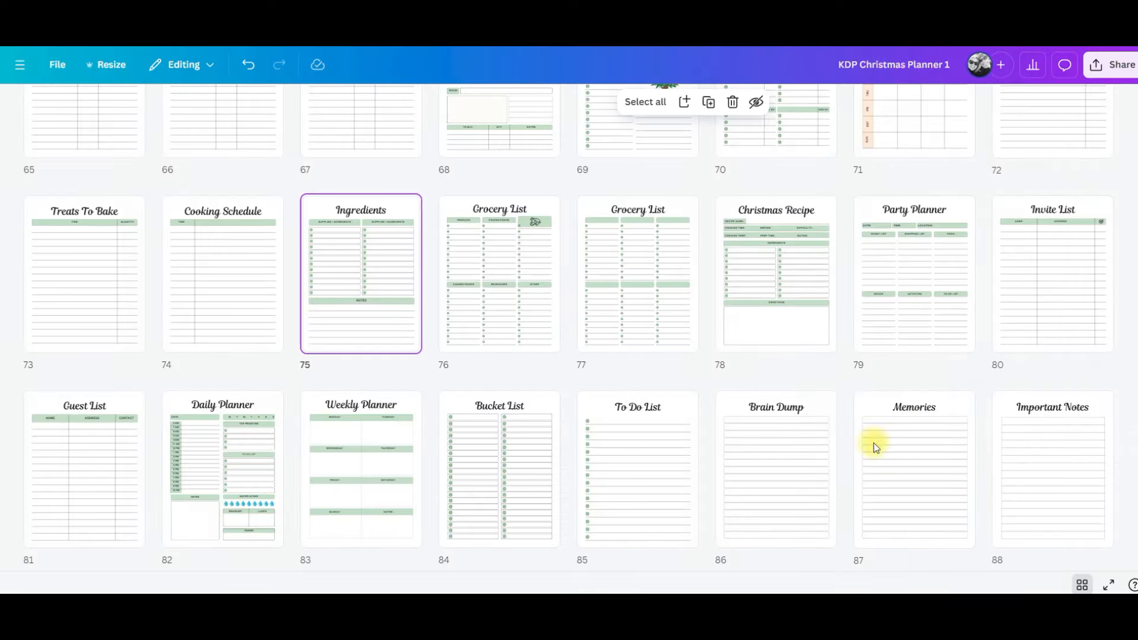
In Canva, review the planner's page order in the page overview, from the final Notes pages back to the cover
scroll(873, 442, down, 3)
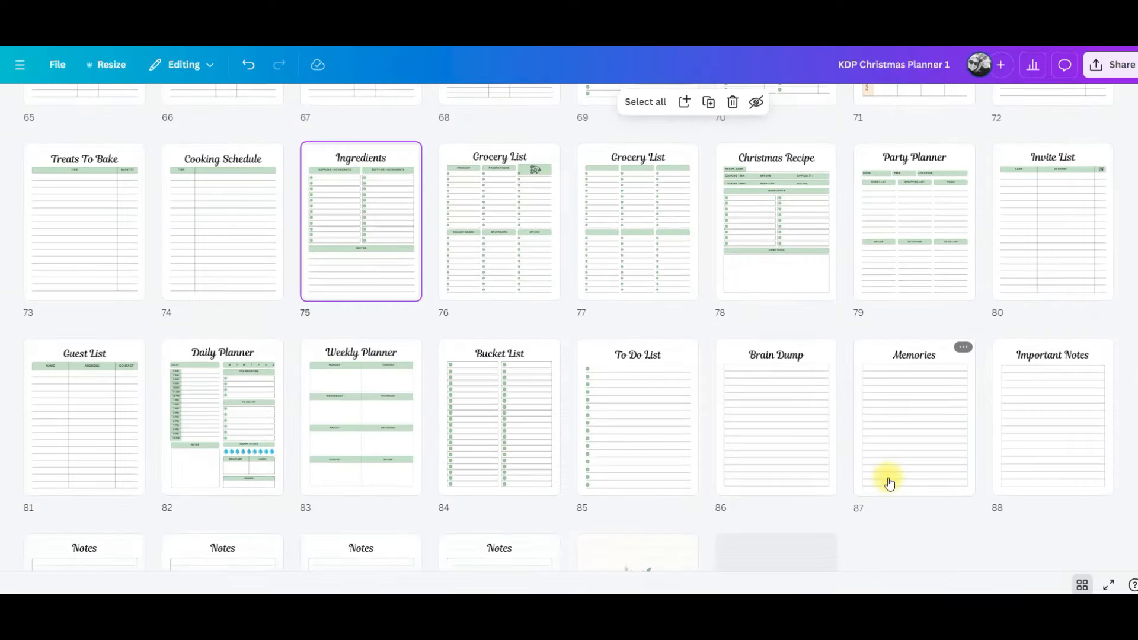
scroll(888, 478, up, 10)
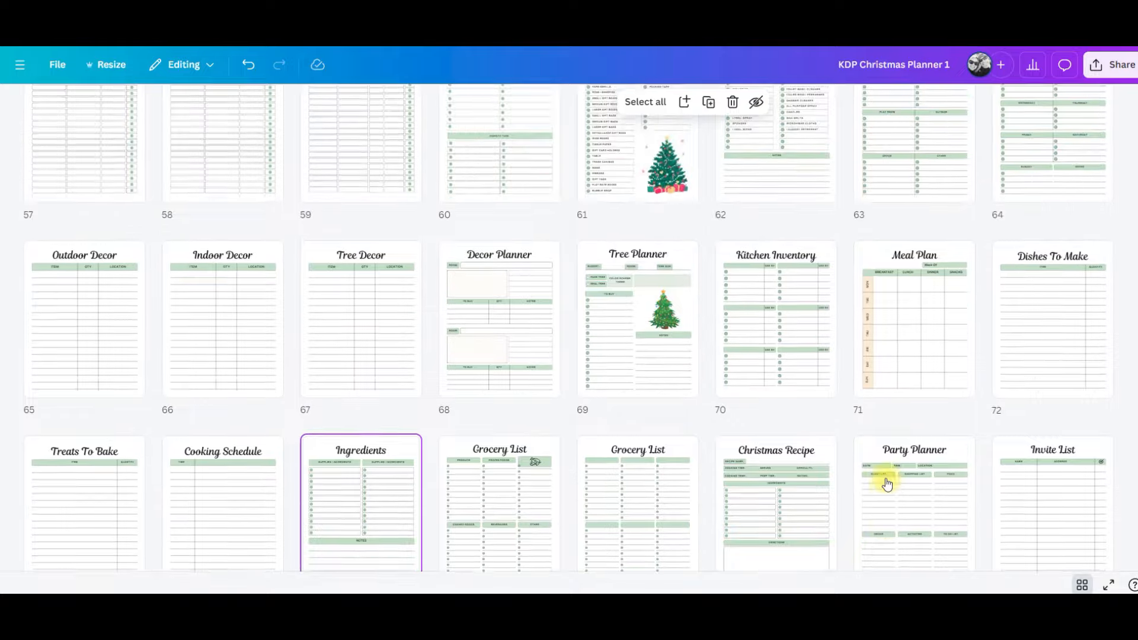
scroll(887, 485, up, 3)
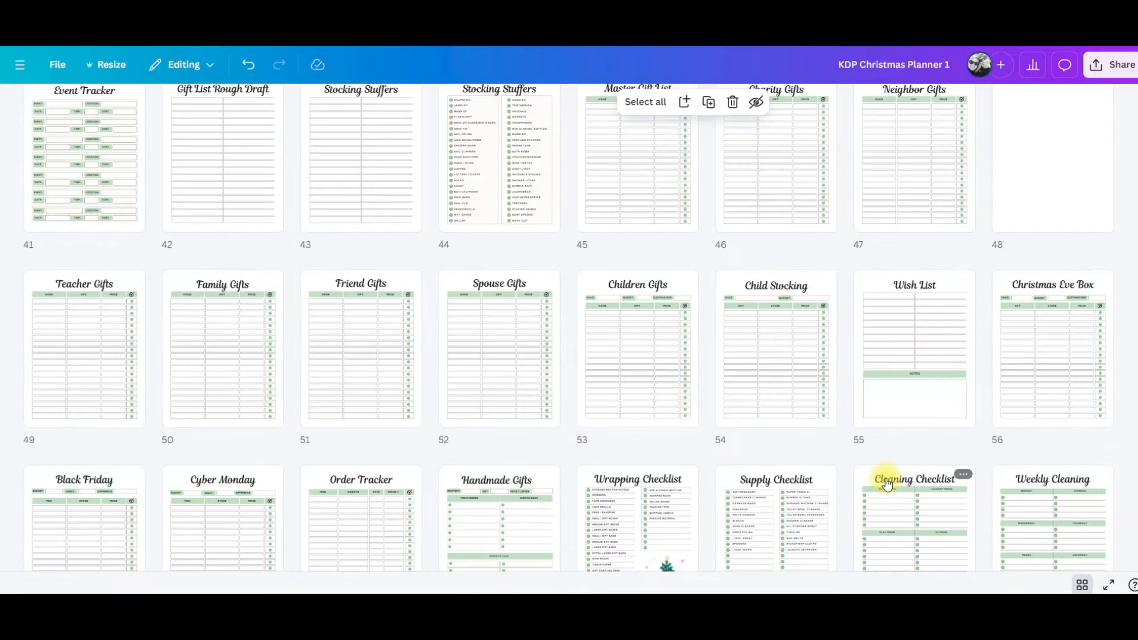
scroll(877, 480, up, 5)
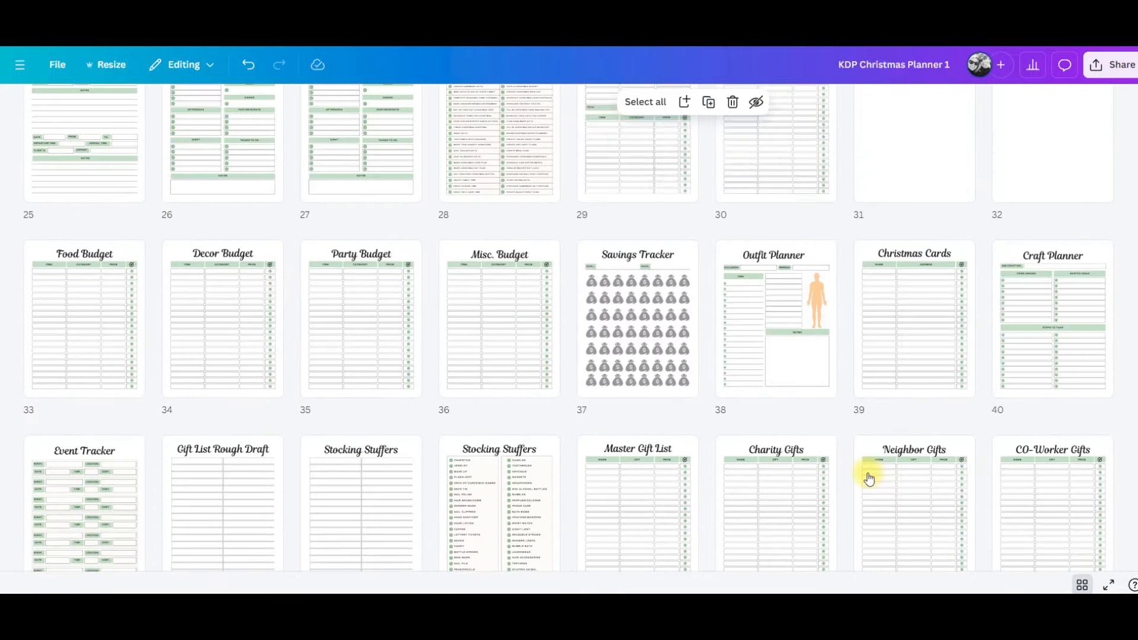
scroll(868, 479, up, 5)
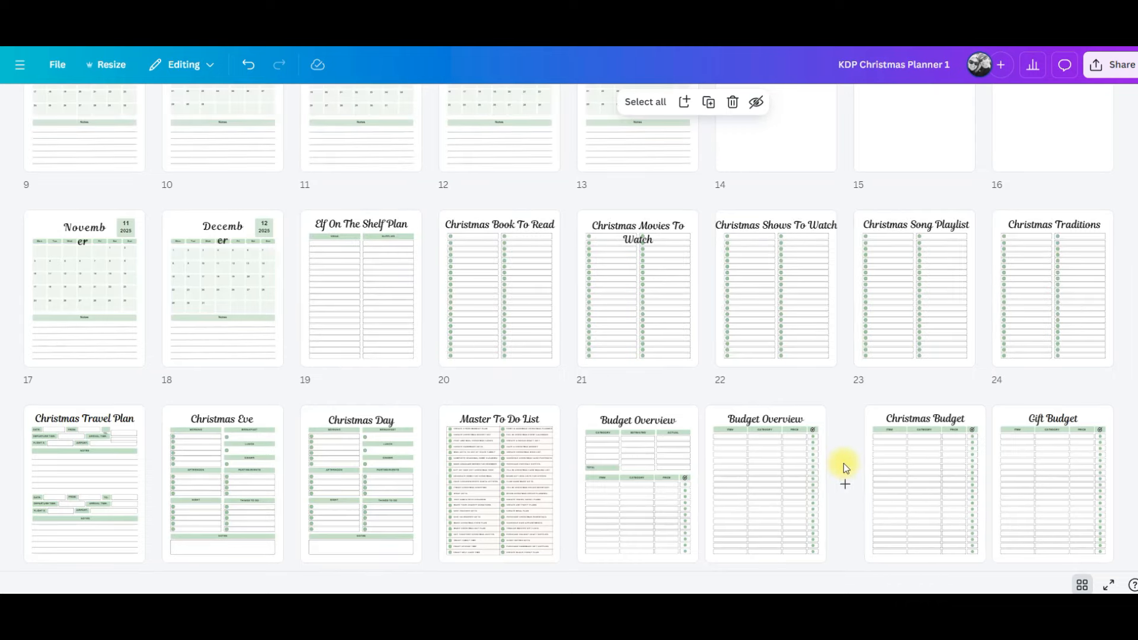
scroll(843, 463, up, 4)
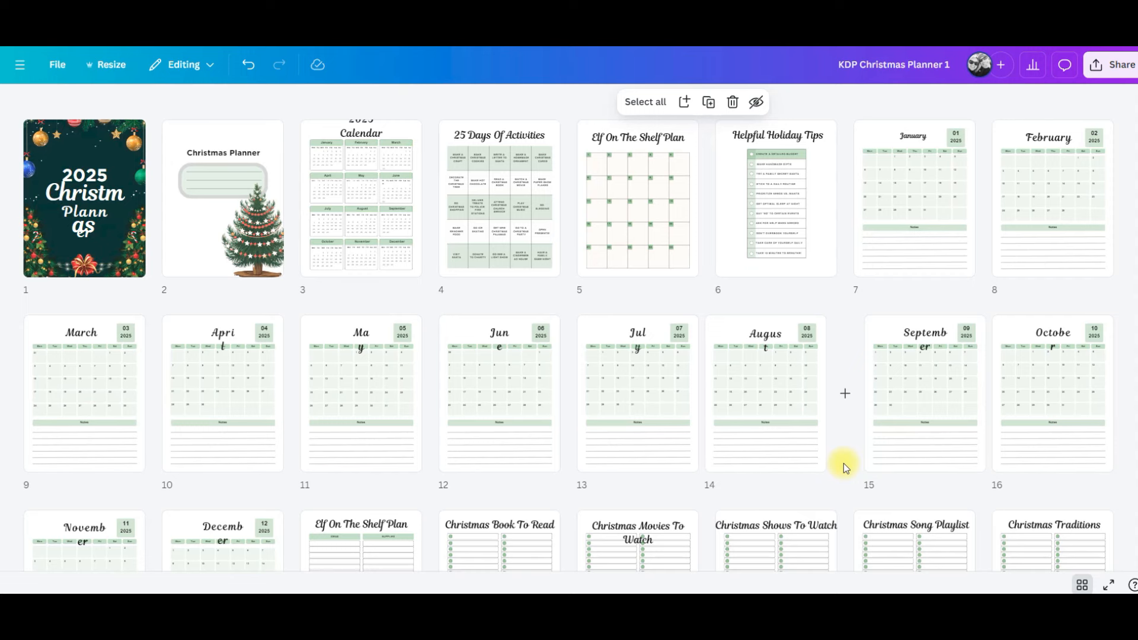
drag(255, 248, 254, 240)
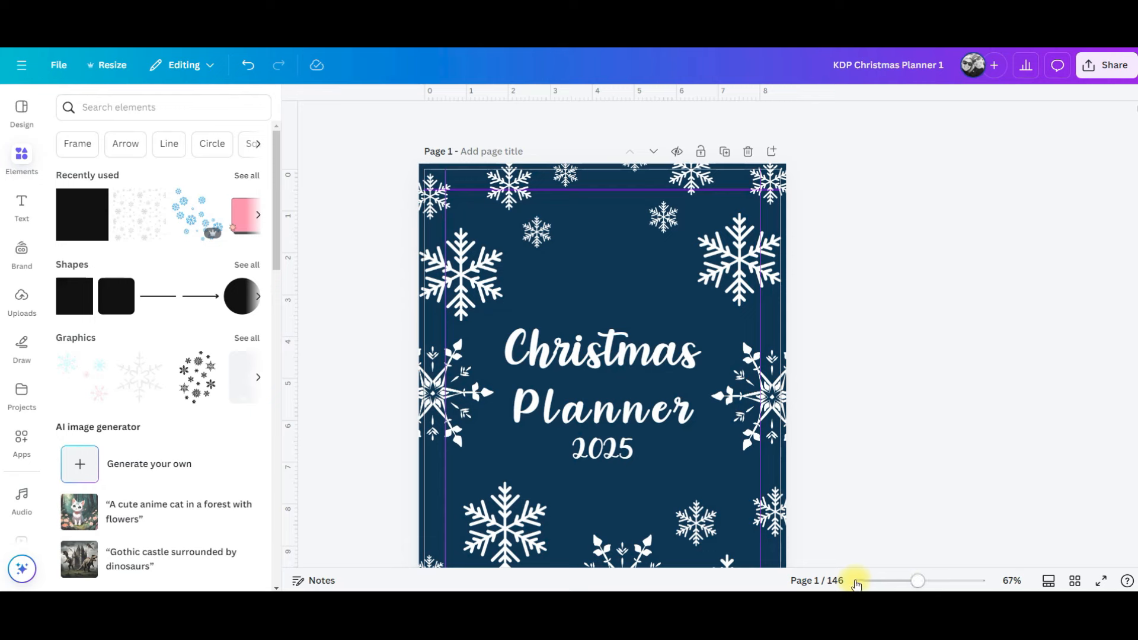
Examine the snowflake cover, the name page and the 2025 Calendar page of the dark blue Christmas planner
scroll(838, 464, down, 3)
scroll(826, 488, up, 1)
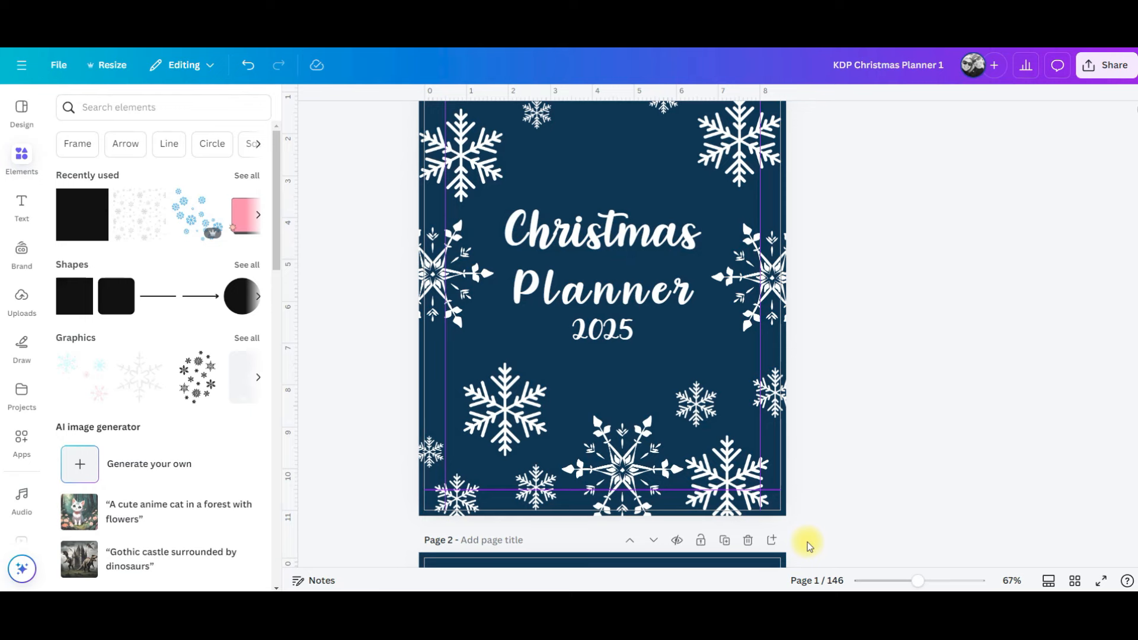
scroll(859, 510, down, 7)
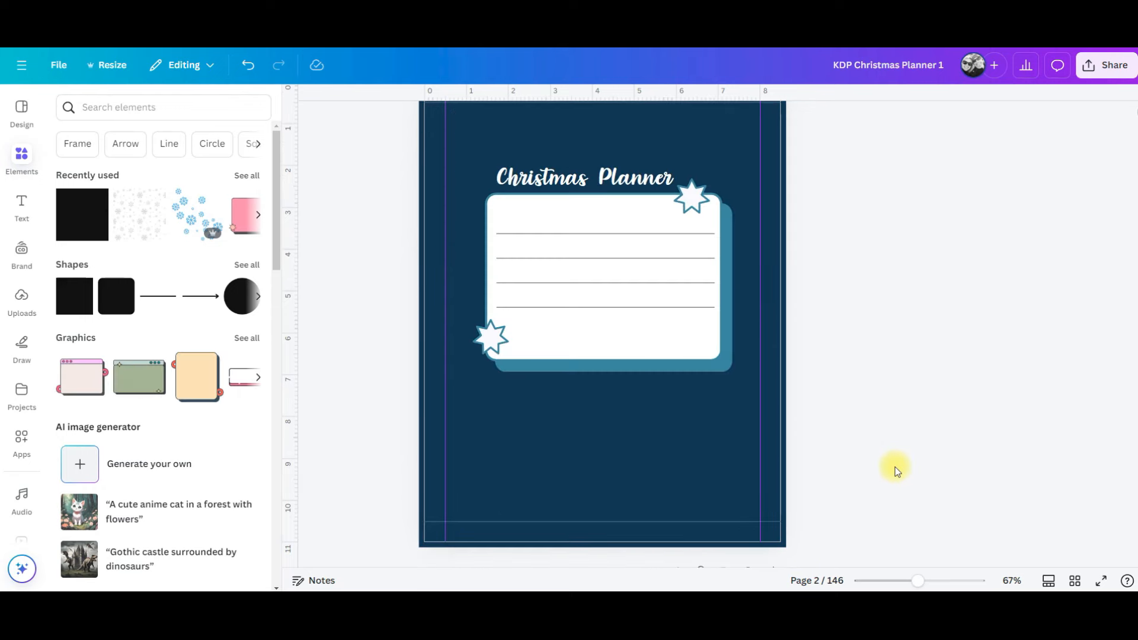
scroll(896, 471, down, 7)
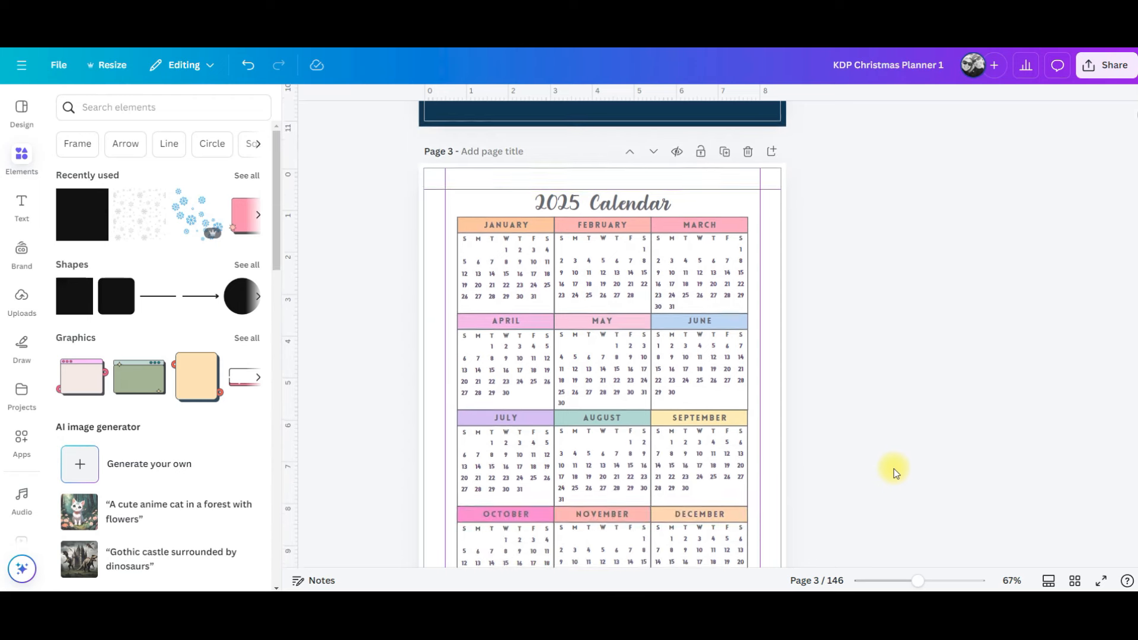
scroll(896, 471, down, 1)
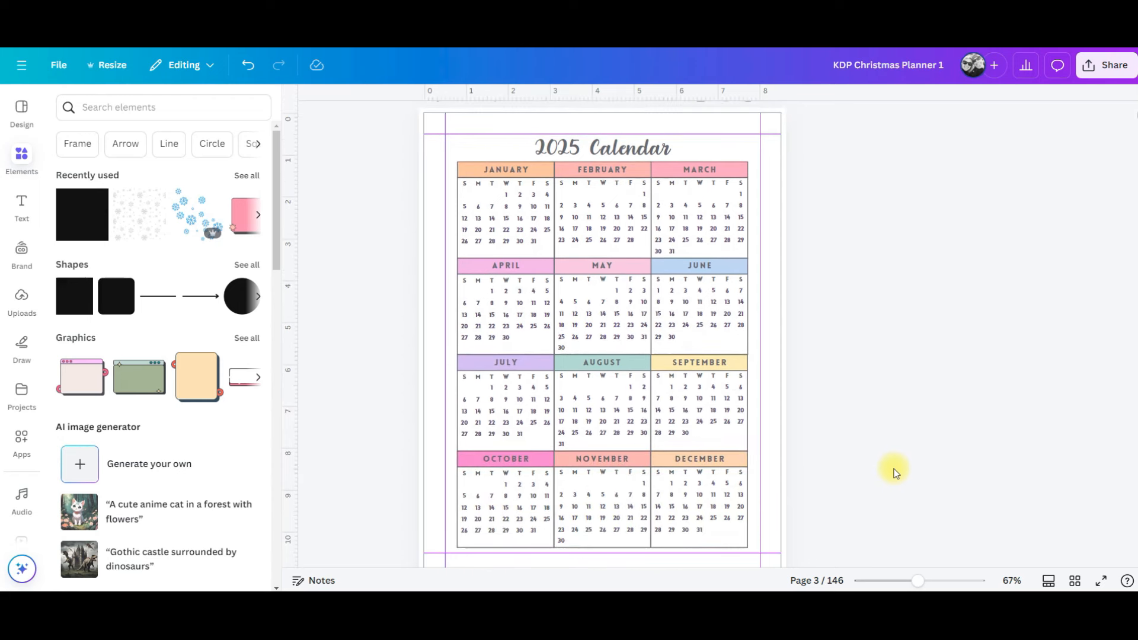